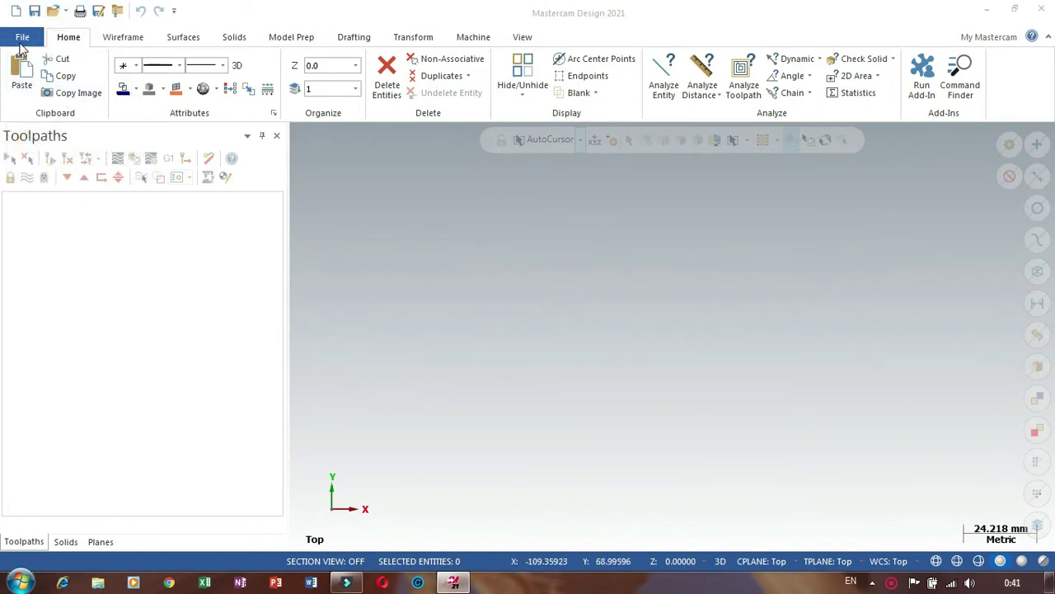
Step: Examine the file information page and the wireframe, surface, solid, model prep, drafting, transform, machine and view commands
left_click(22, 38)
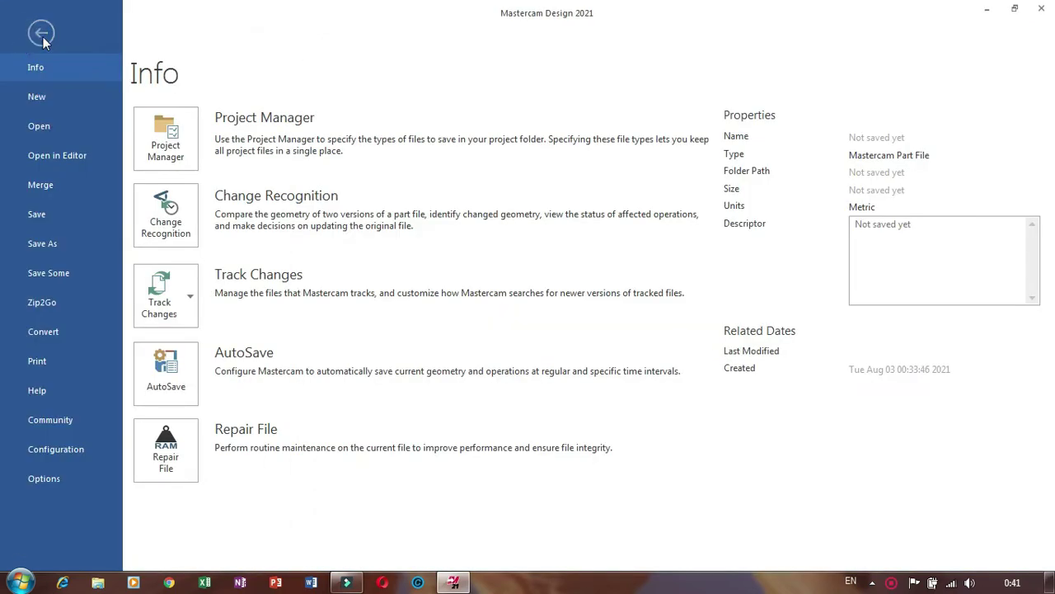
left_click(41, 35)
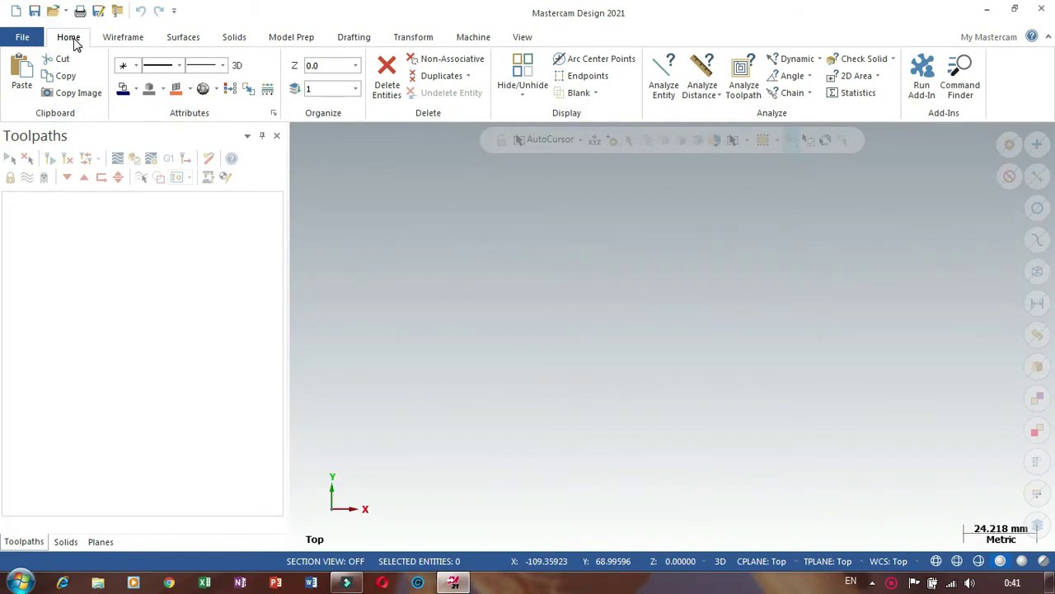
left_click(139, 38)
left_click(189, 41)
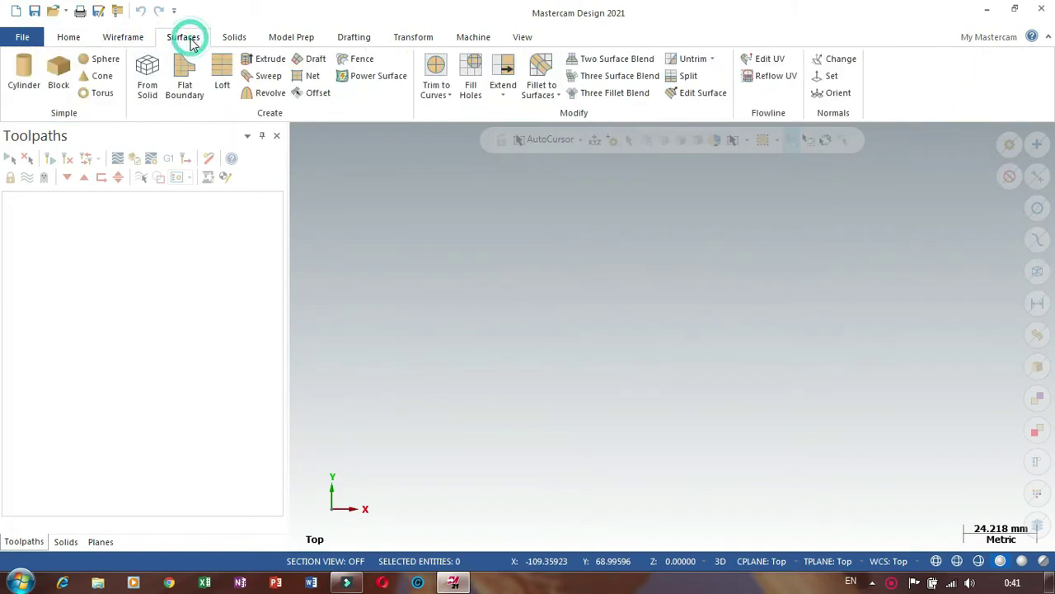
left_click(239, 38)
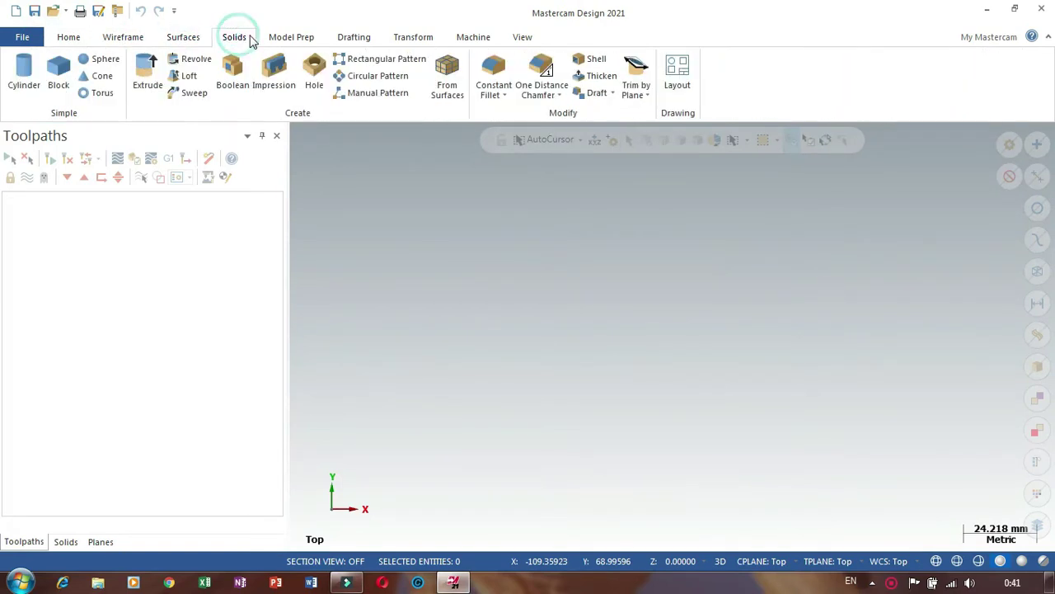
left_click(286, 40)
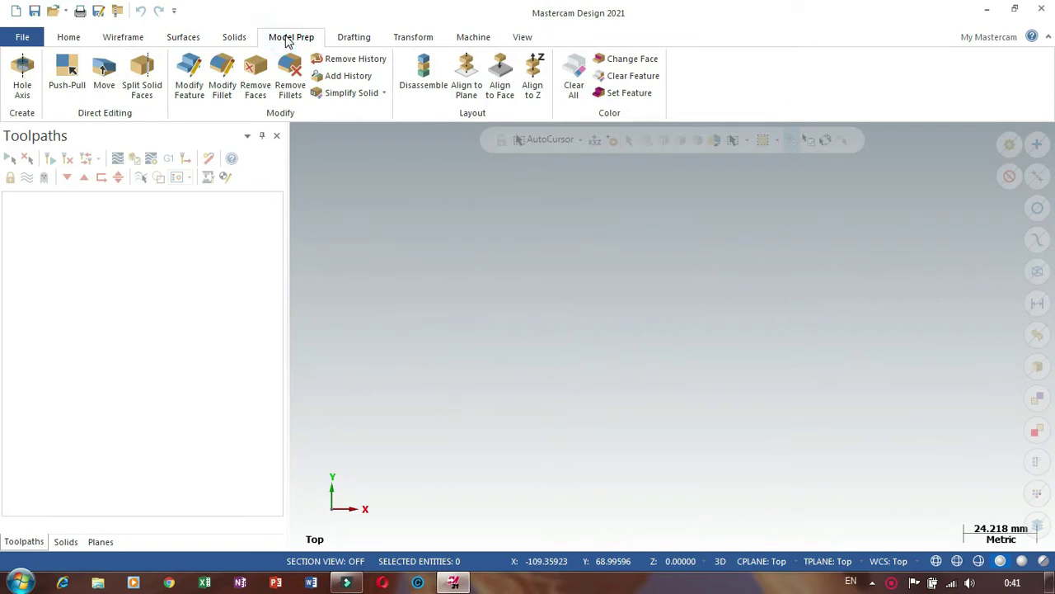
left_click(352, 43)
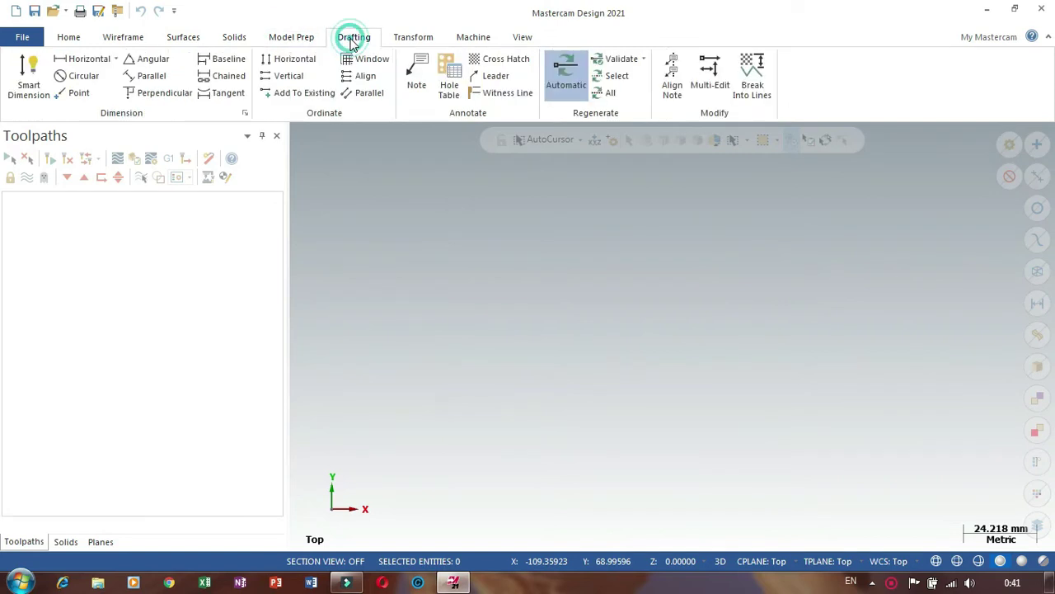
left_click(415, 39)
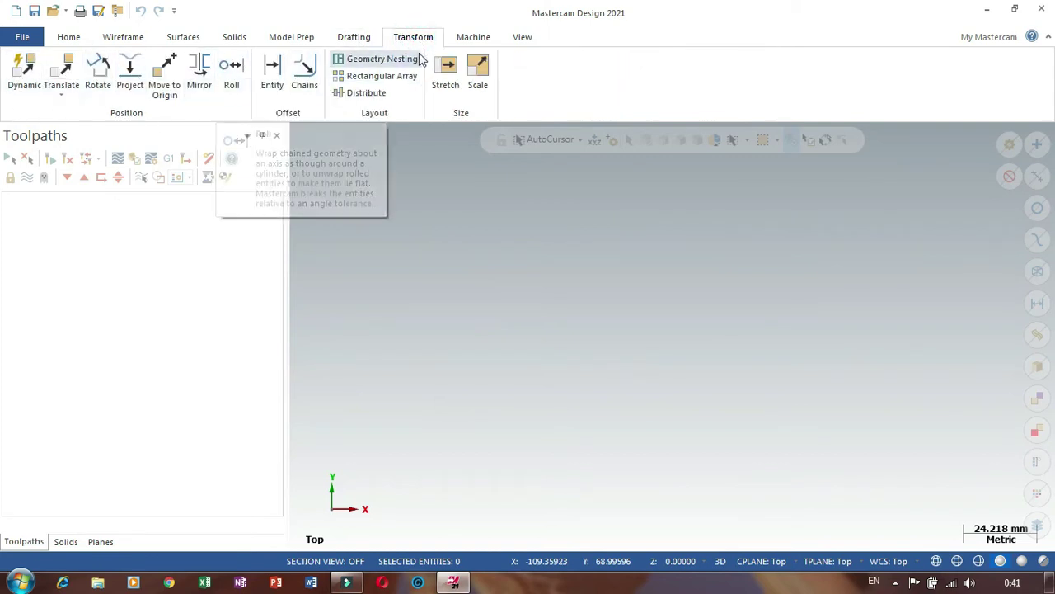
left_click(471, 37)
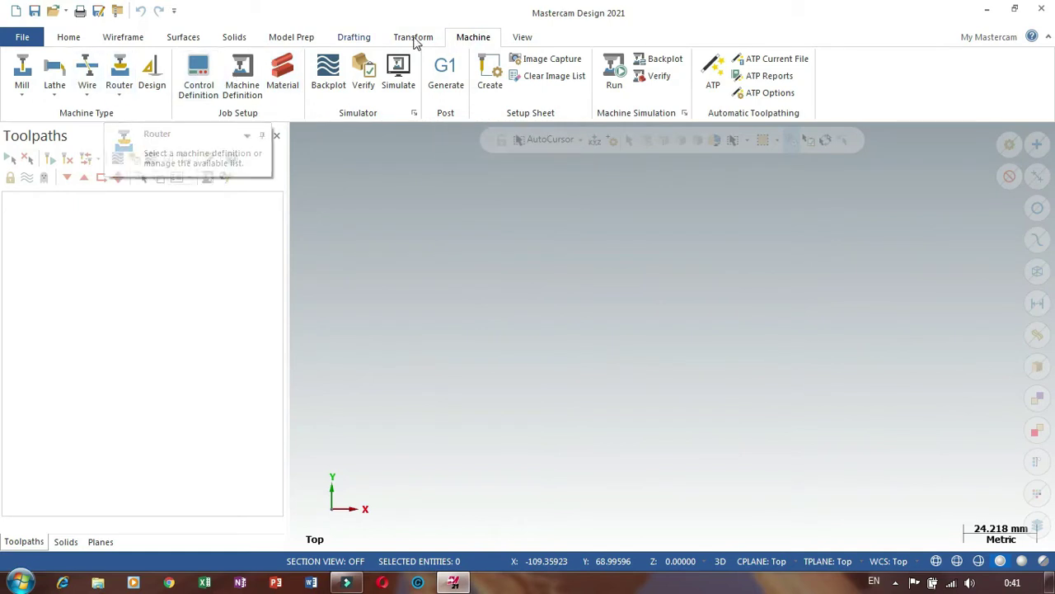
left_click(523, 37)
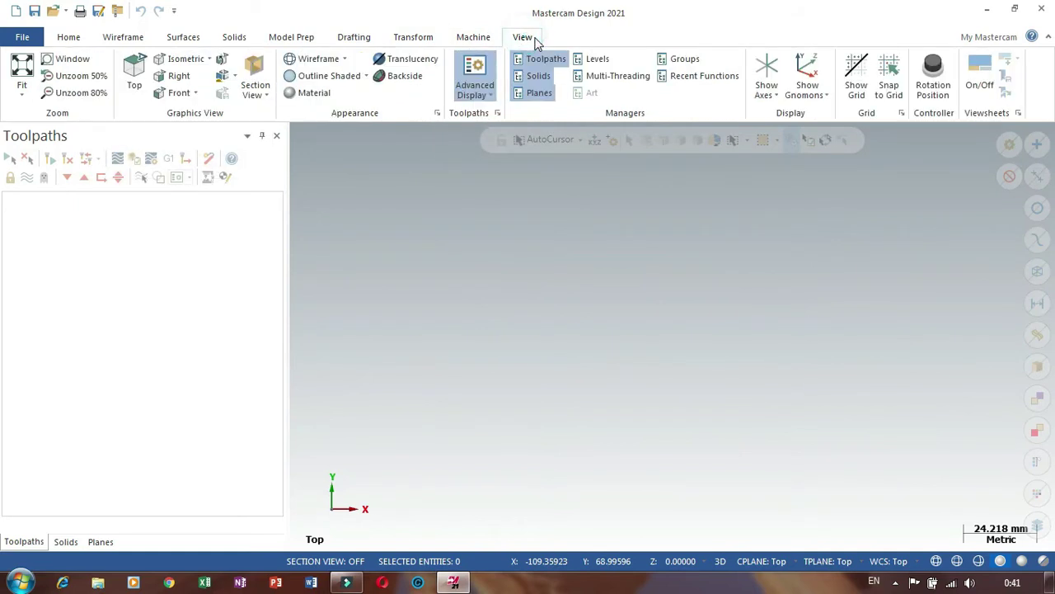
Step: Open the system configuration and display its Start / Exit settings
left_click(21, 37)
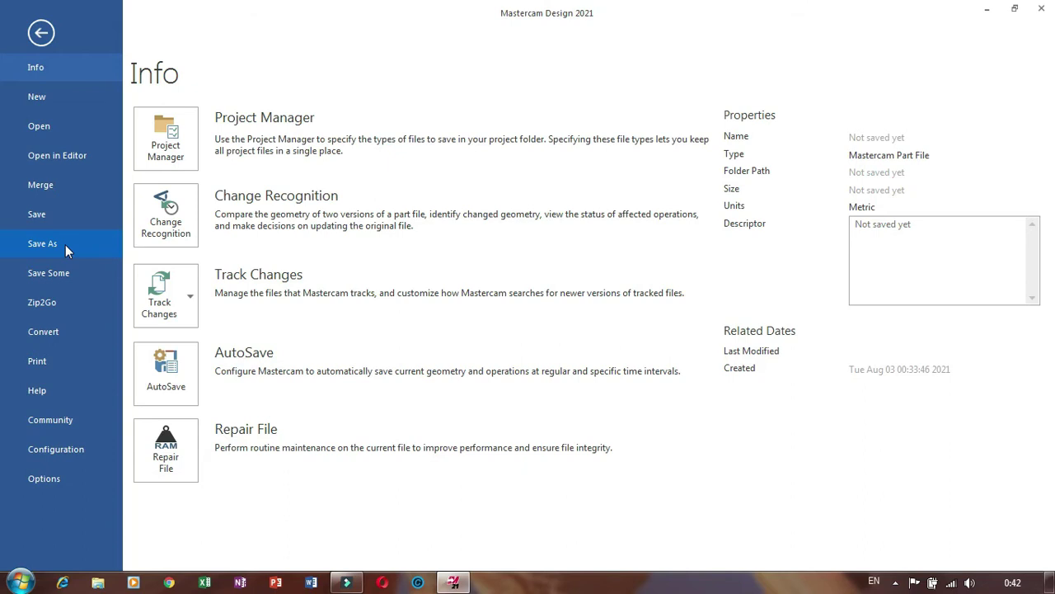
left_click(47, 449)
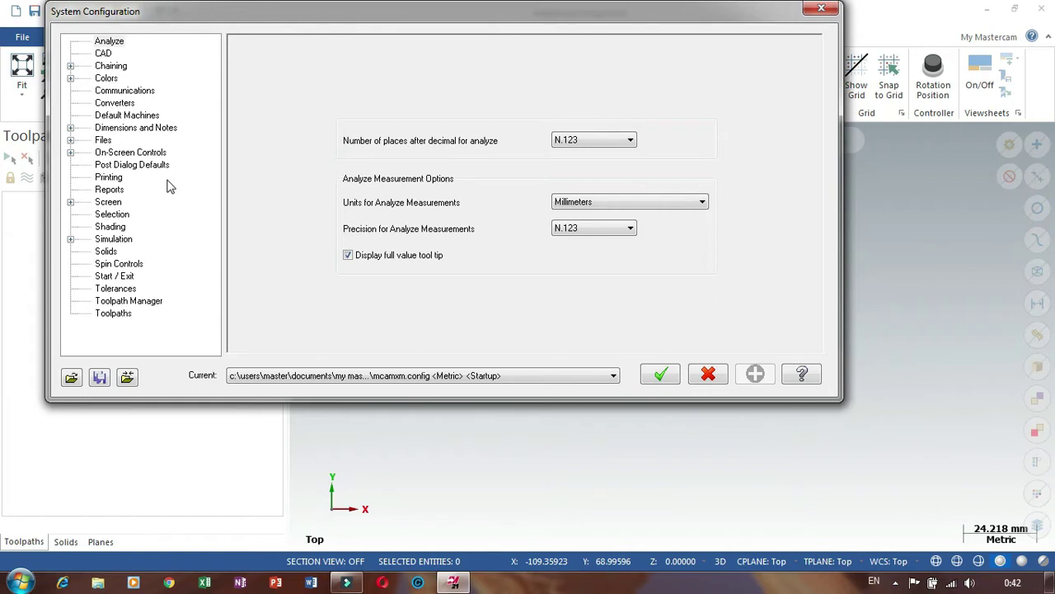
left_click(116, 277)
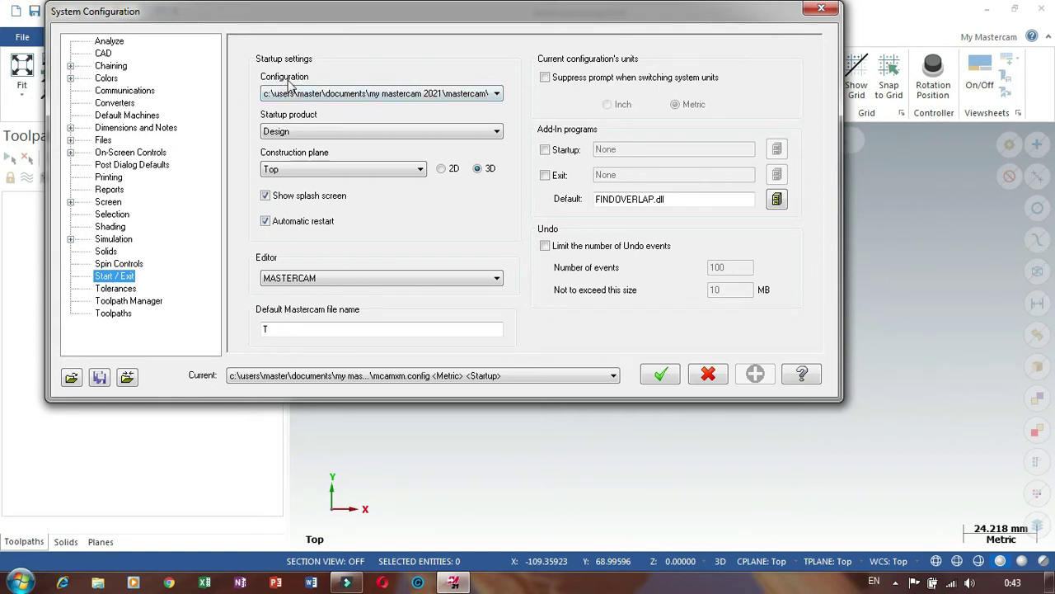
Step: Try the inch file mcamx.config as the startup configuration and restore the metric mcamxm.config
left_click(321, 96)
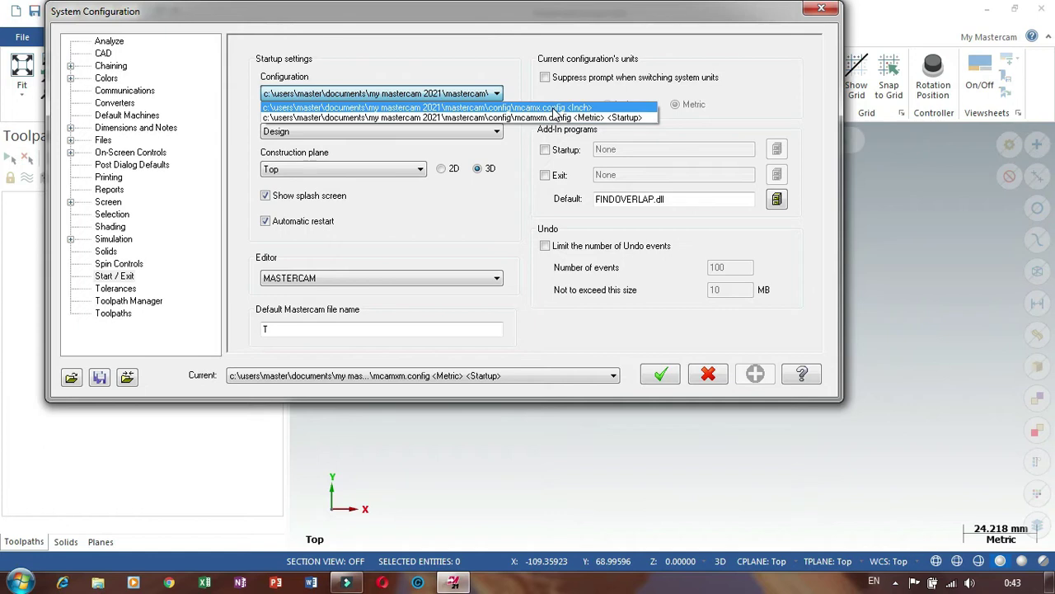
left_click(557, 109)
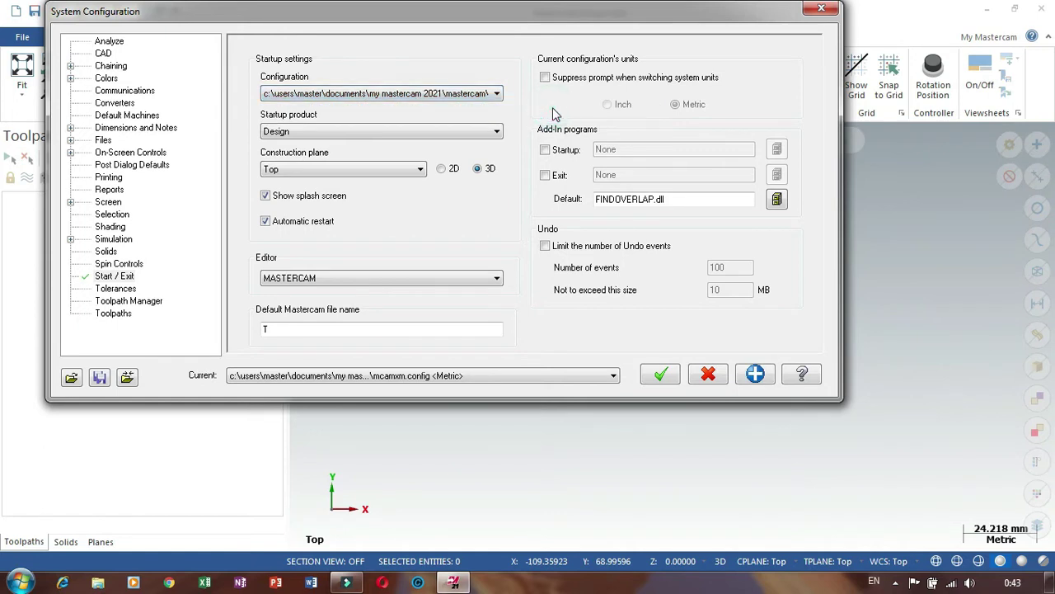
left_click(480, 95)
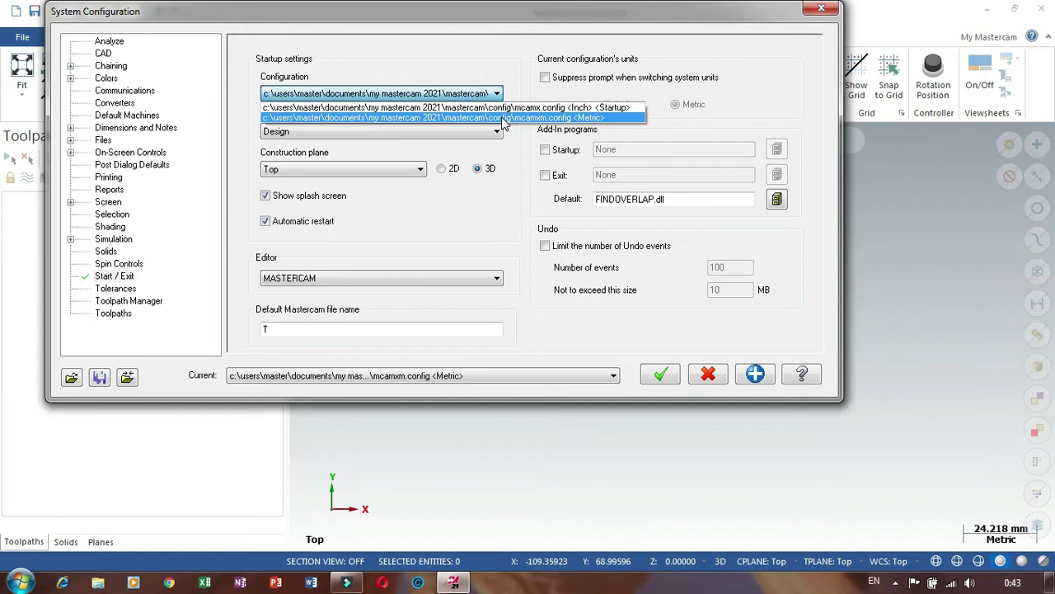
left_click(505, 120)
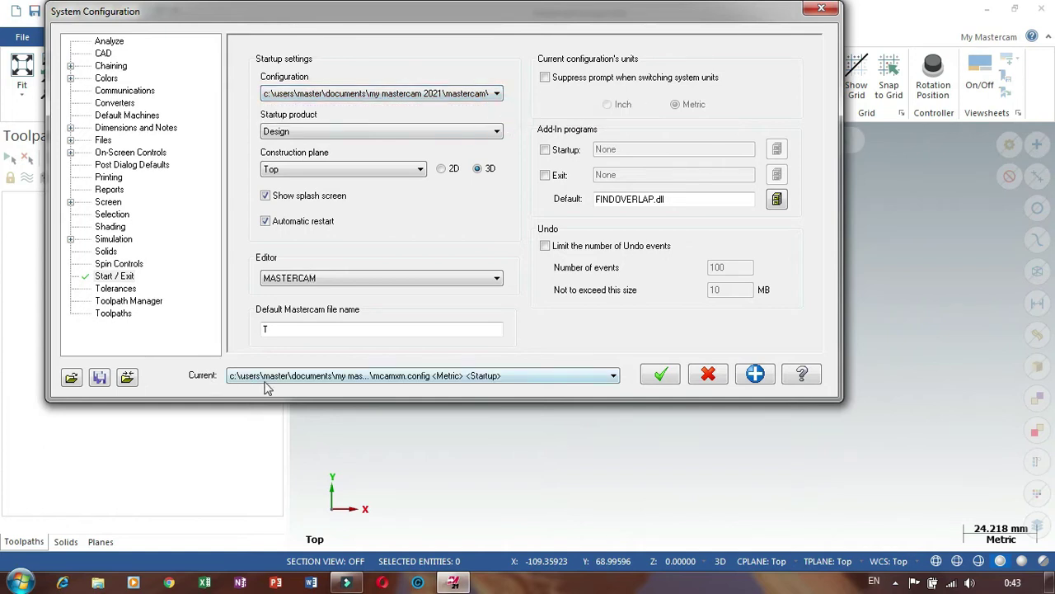
Step: Examine the available current configurations, startup configurations and startup products, keeping the metric configuration and Design
left_click(348, 378)
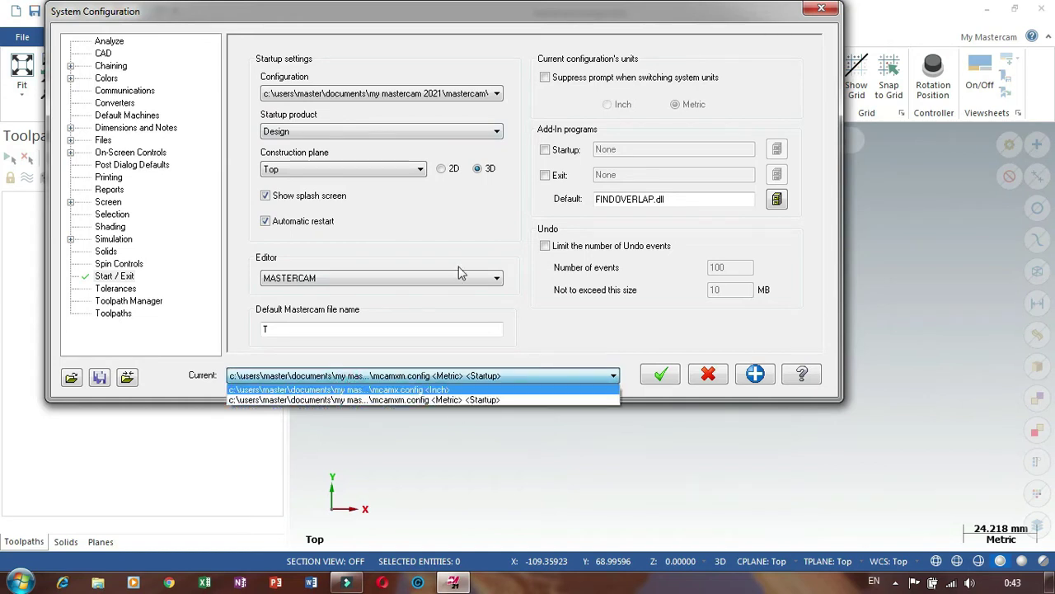
left_click(456, 93)
left_click(454, 93)
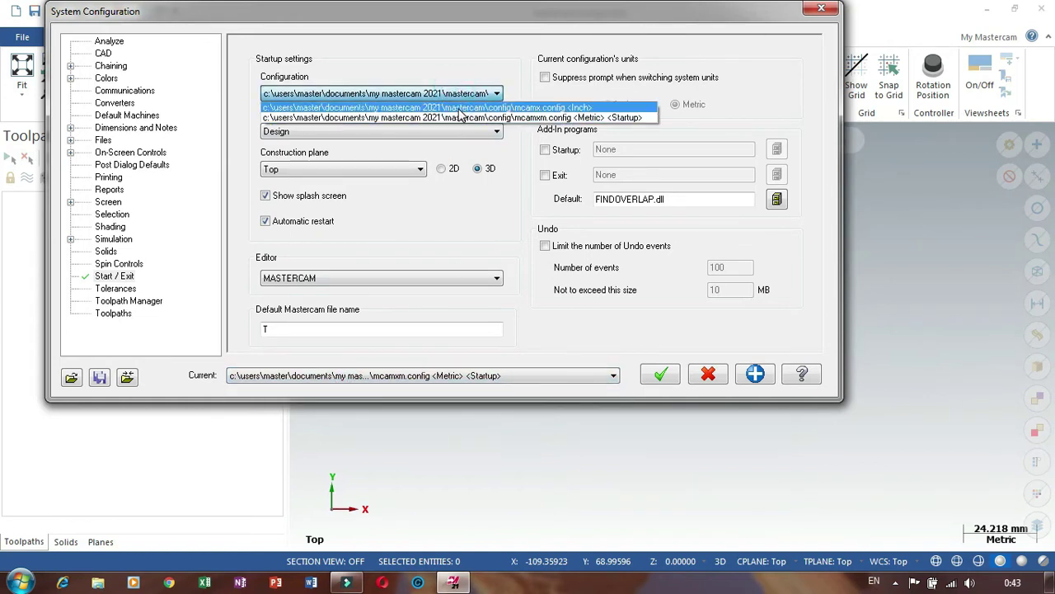
left_click(427, 151)
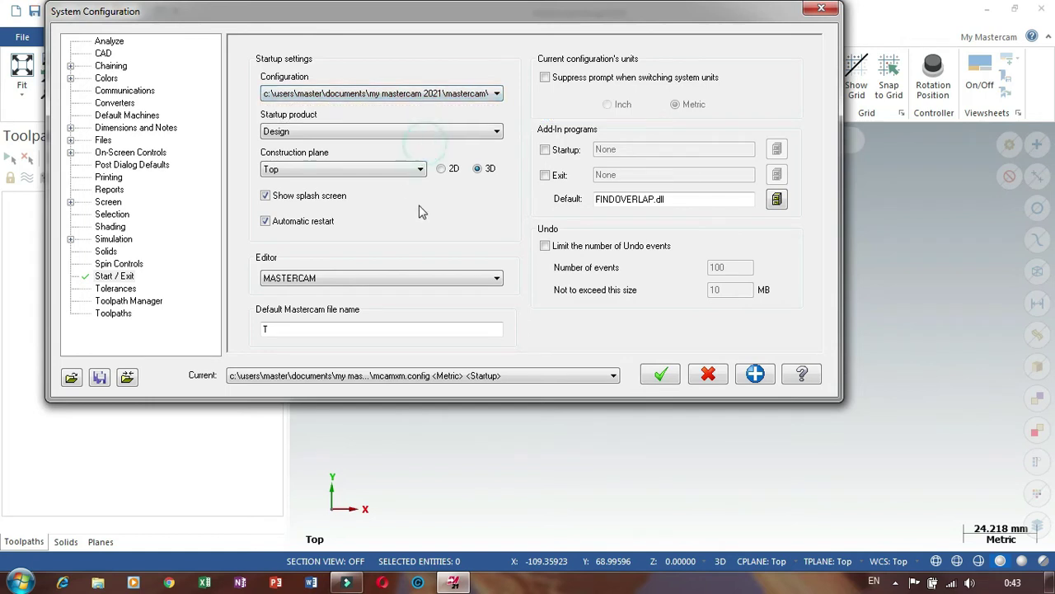
left_click(309, 134)
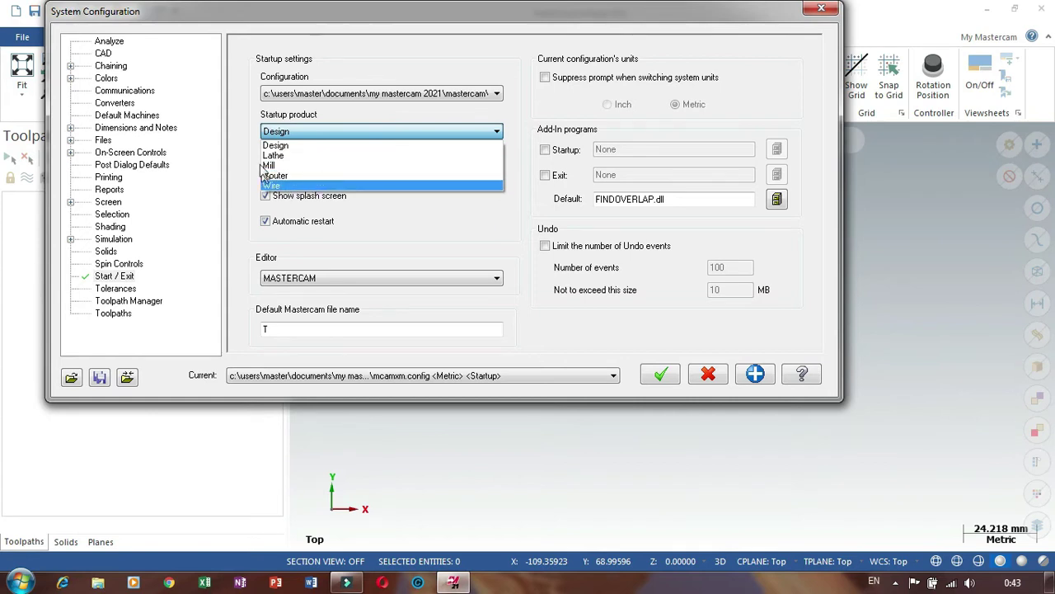
left_click(298, 147)
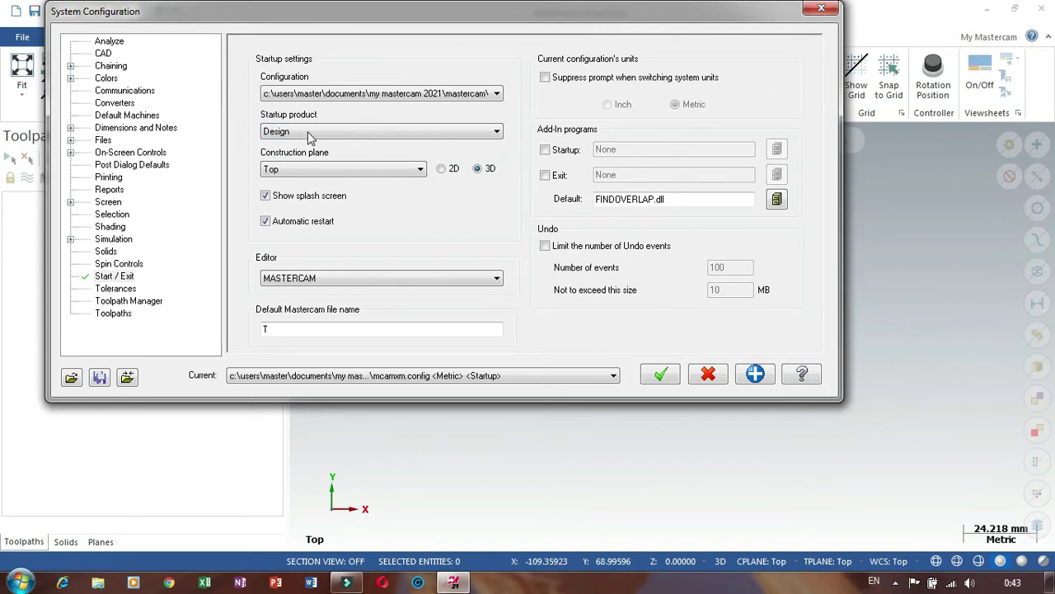
left_click(273, 134)
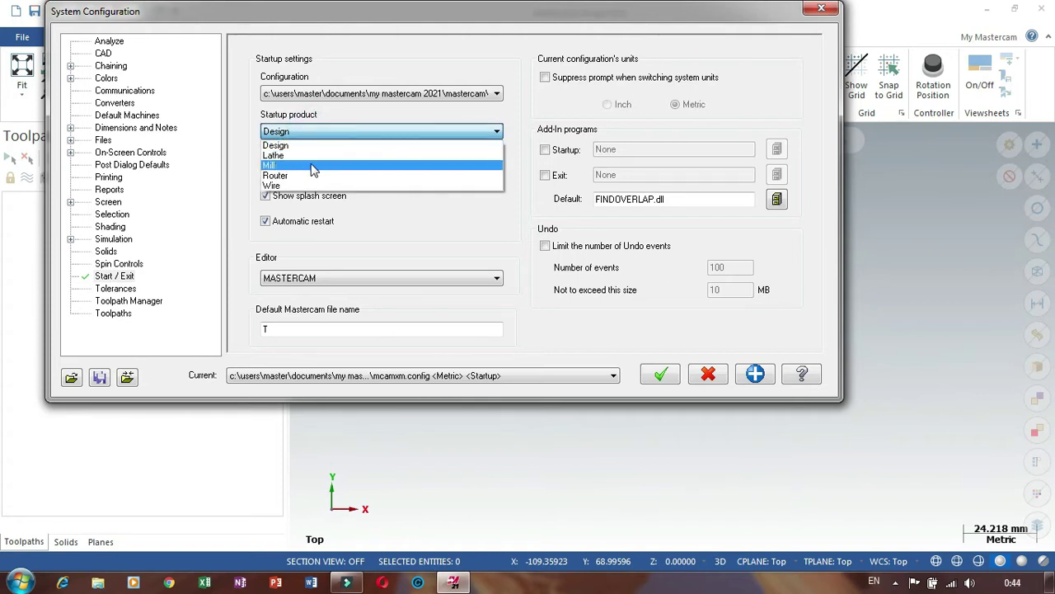
left_click(244, 159)
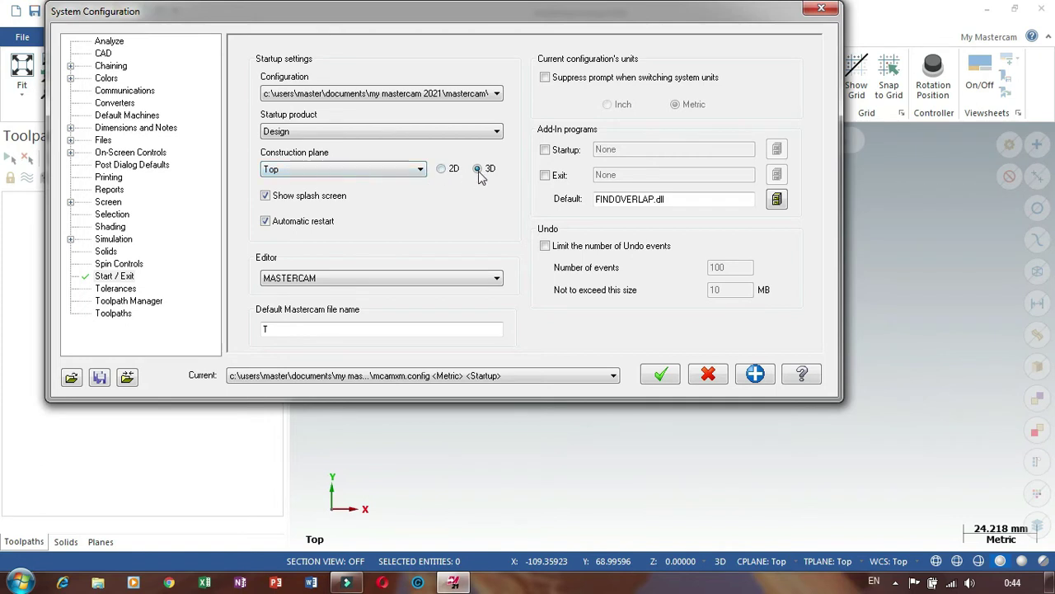
Step: Try Front as the startup construction plane and restore Top
left_click(347, 170)
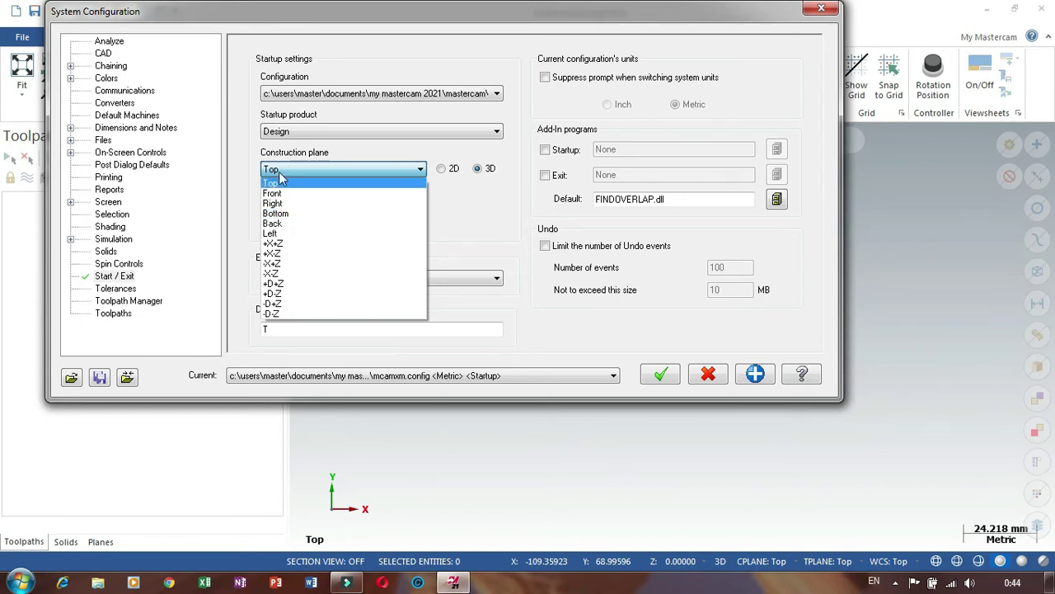
left_click(292, 193)
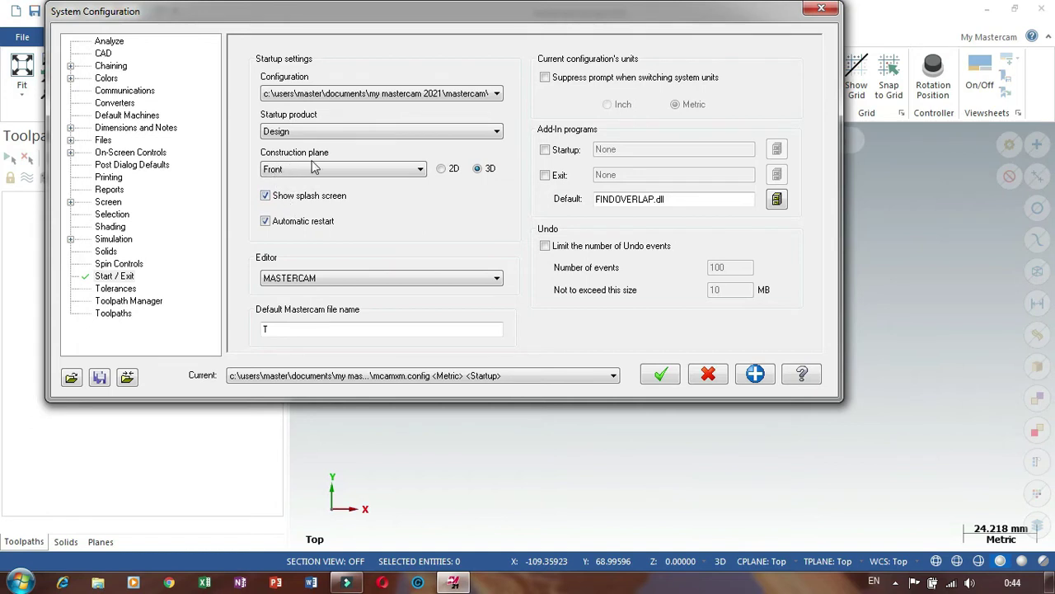
left_click(275, 173)
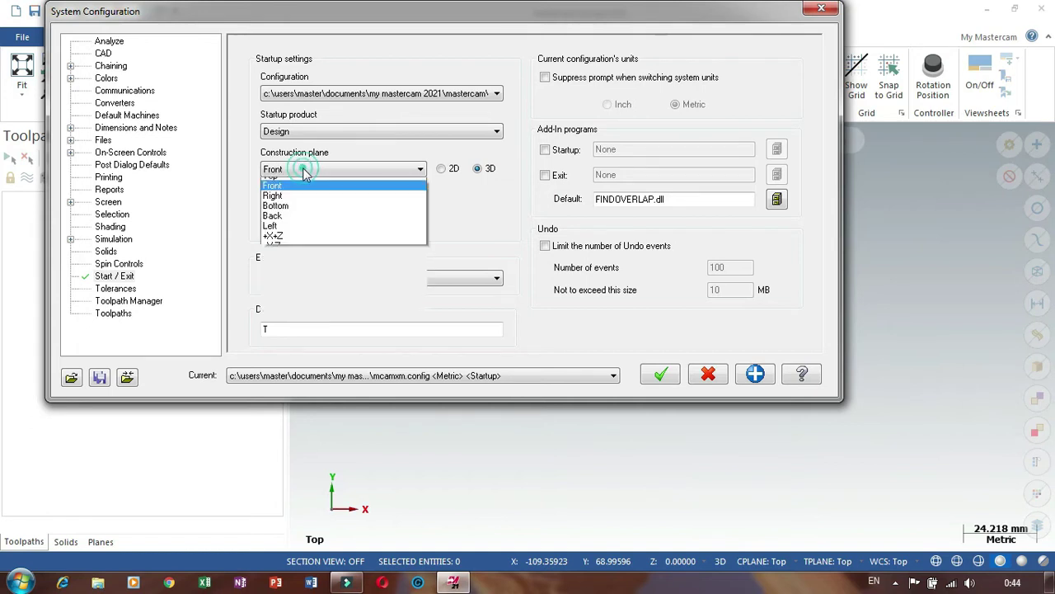
left_click(287, 178)
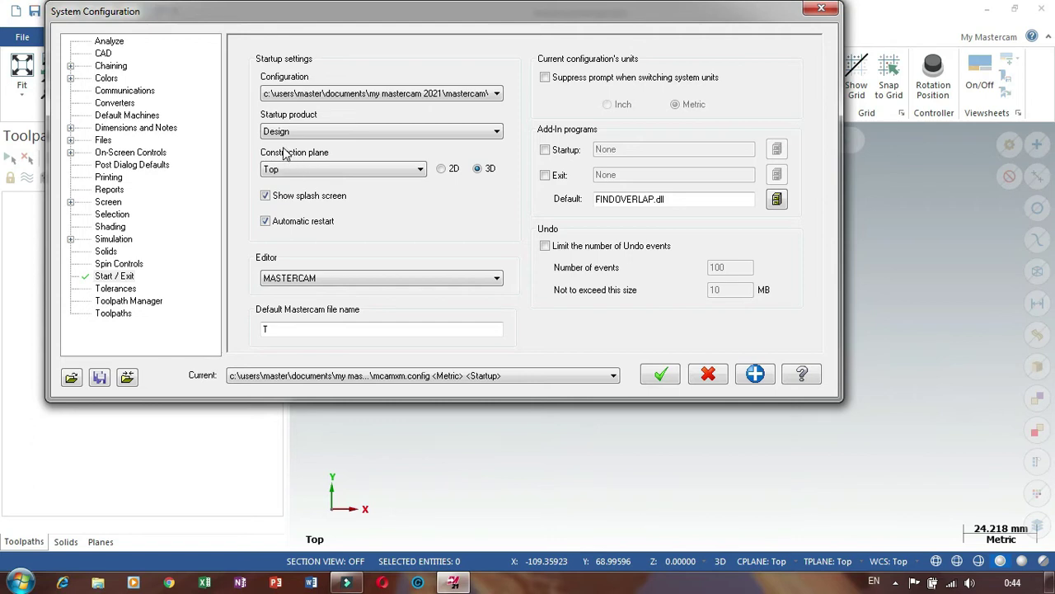
Step: Set the dimension arrow style to a filled Triangle in the Leaders / Witness settings
left_click(141, 130)
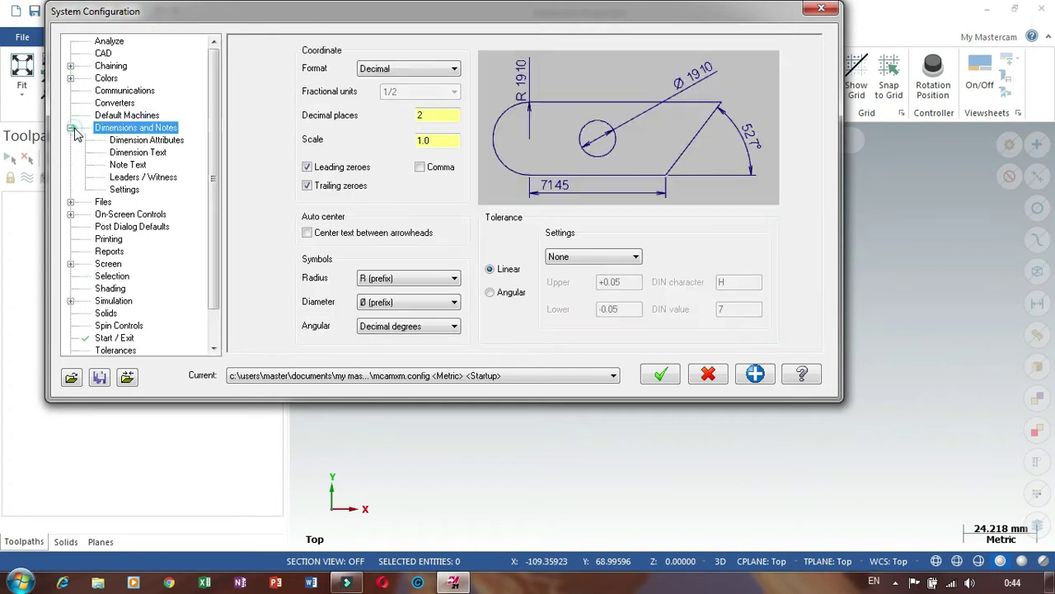
left_click(141, 180)
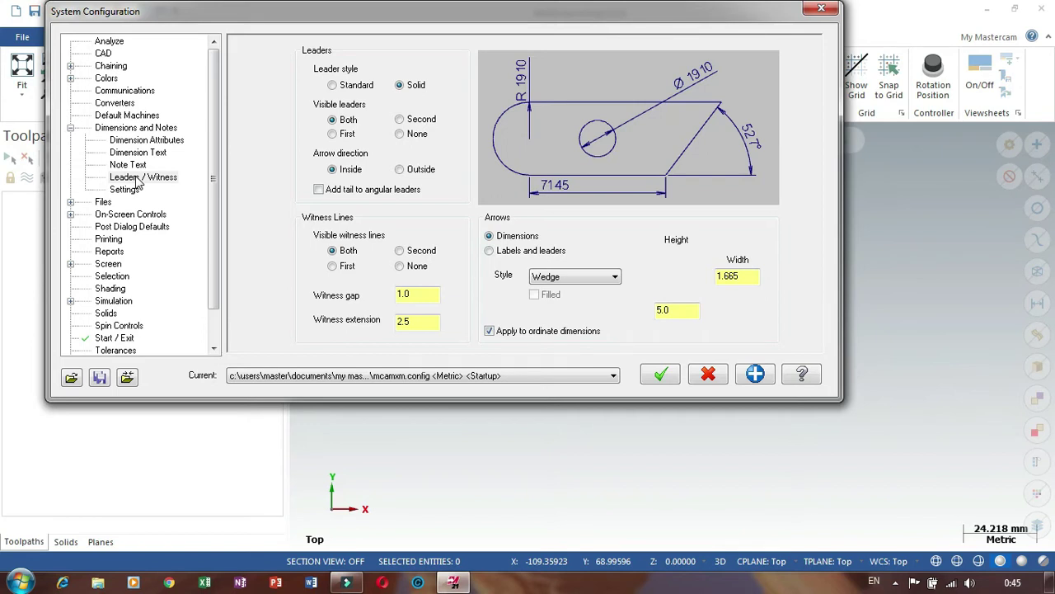
left_click(610, 276)
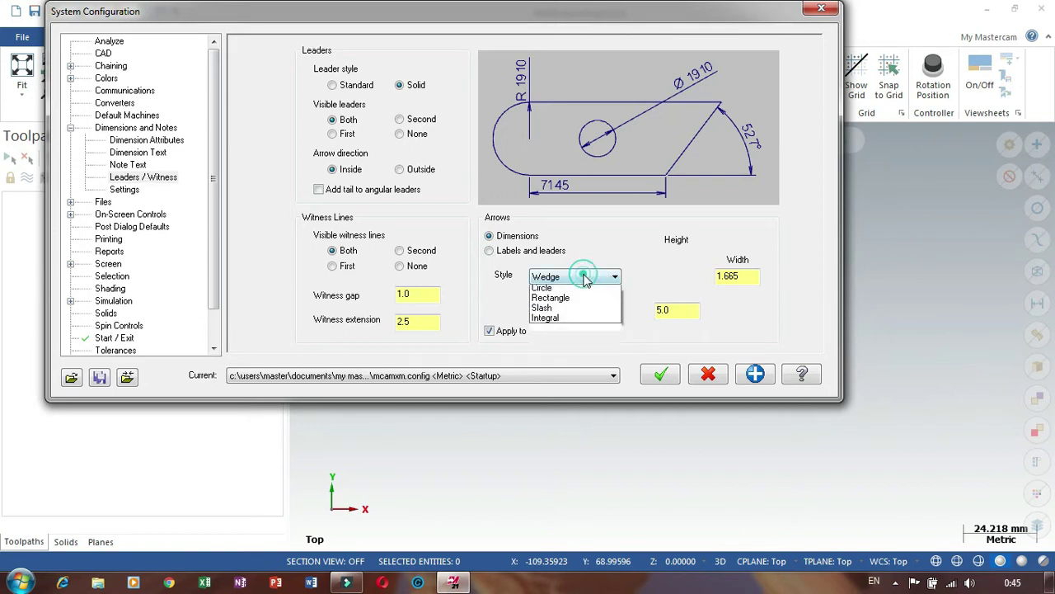
left_click(564, 295)
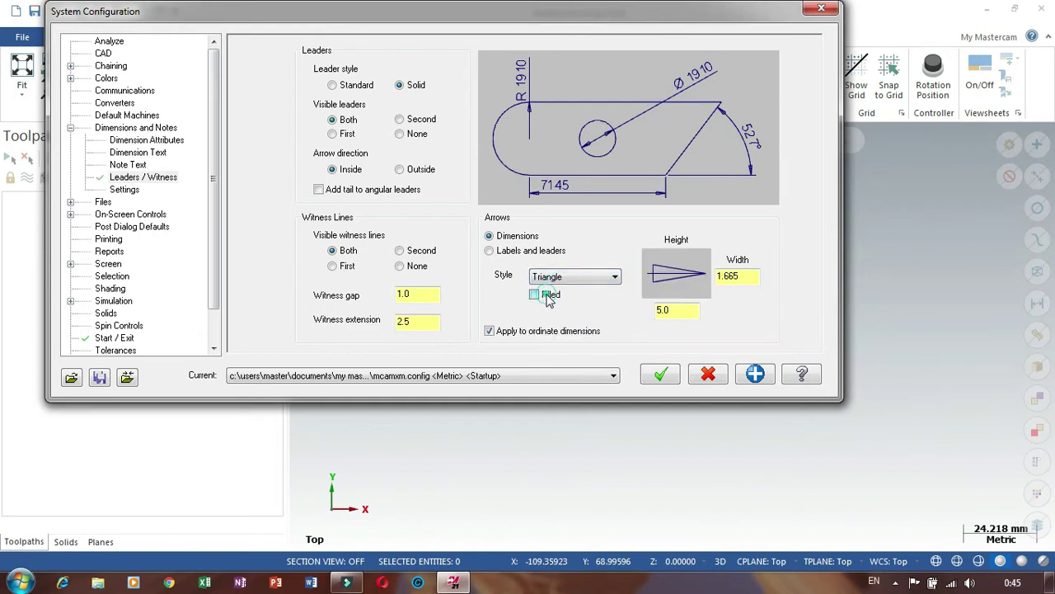
left_click(547, 295)
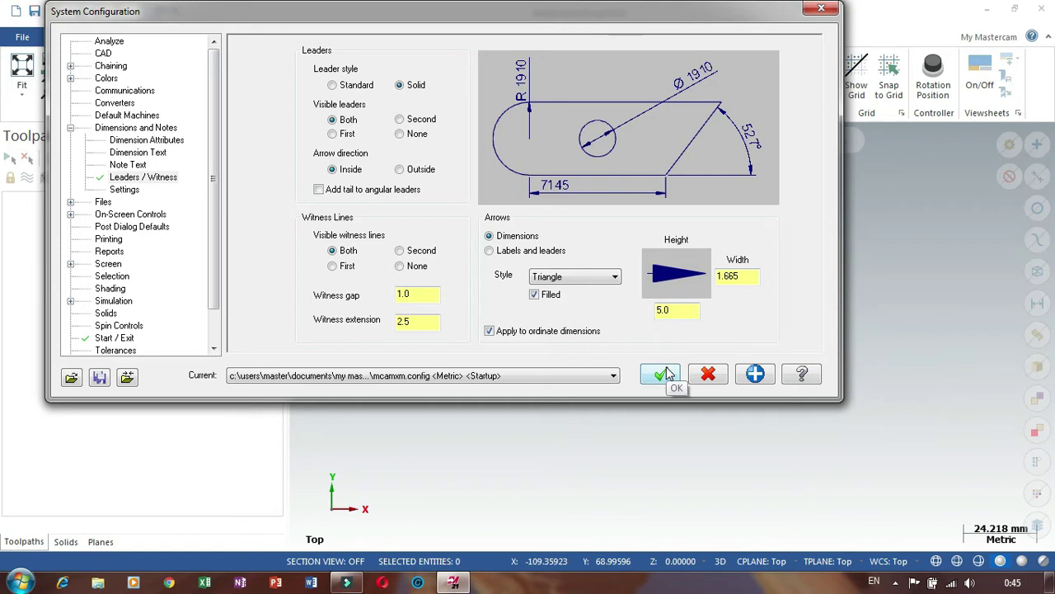
Step: Examine the Toolpaths configuration settings, including the percentage of physical memory used for buffering
left_click_drag(214, 185, 215, 231)
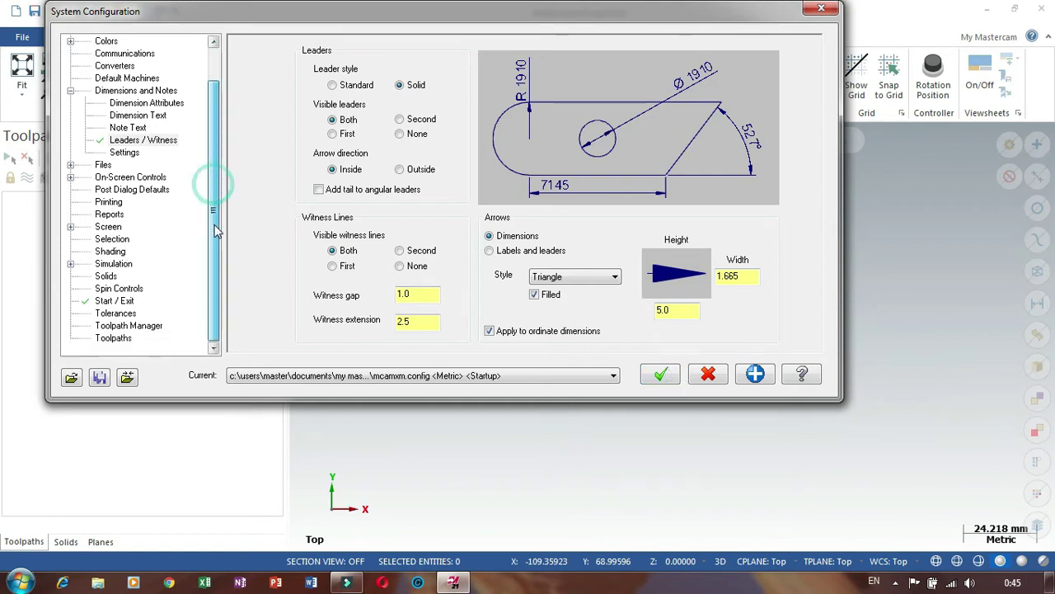
left_click(112, 339)
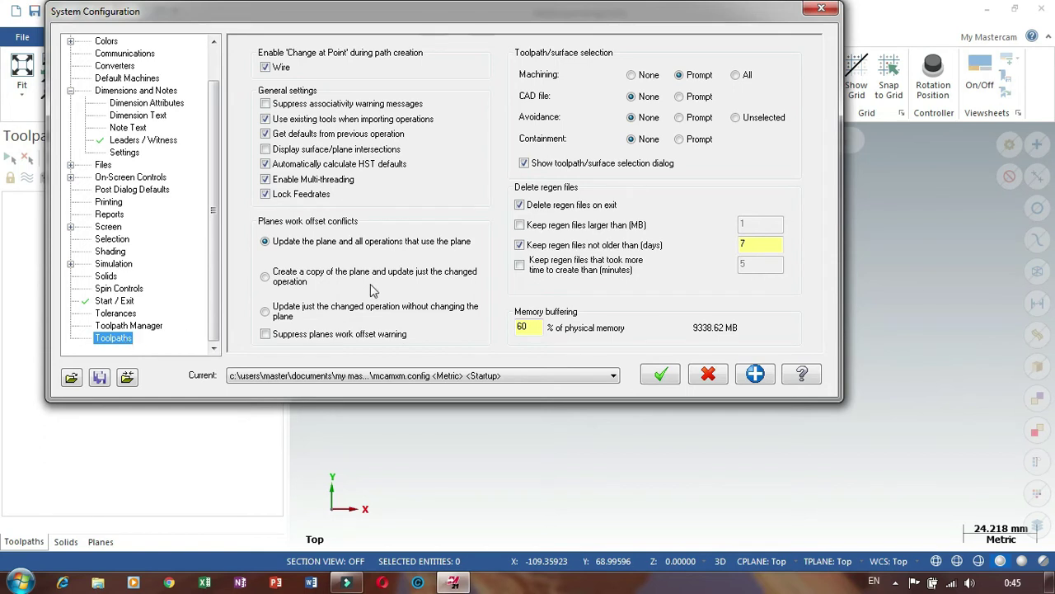
left_click(528, 330)
Step: Examine the On-Screen Controls, Post Dialog Defaults, Printing, Reports and Screen configuration settings
left_click(130, 177)
left_click(128, 190)
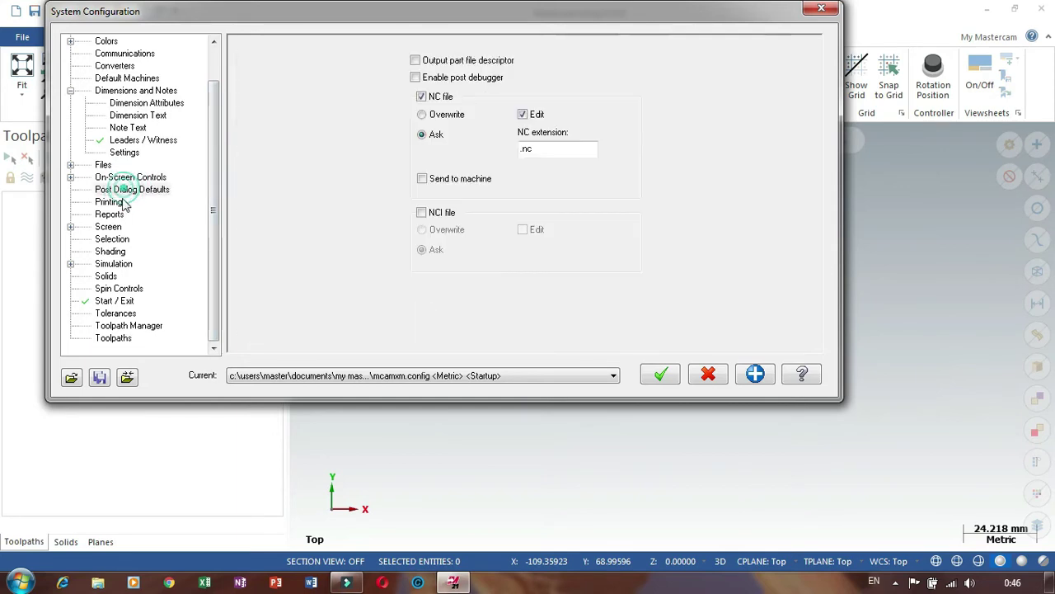
left_click(108, 202)
left_click(109, 214)
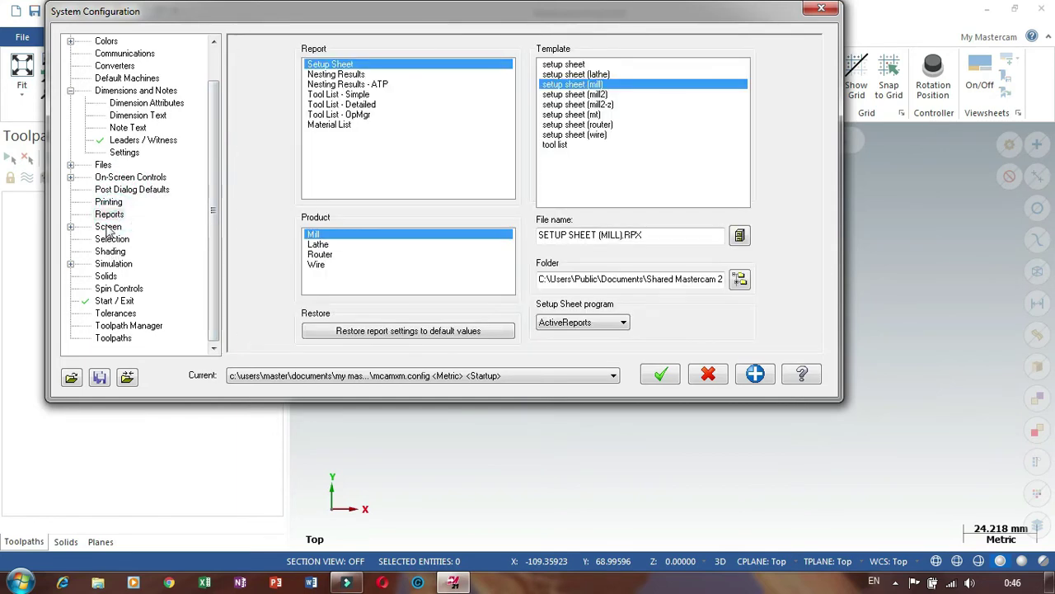
left_click(108, 228)
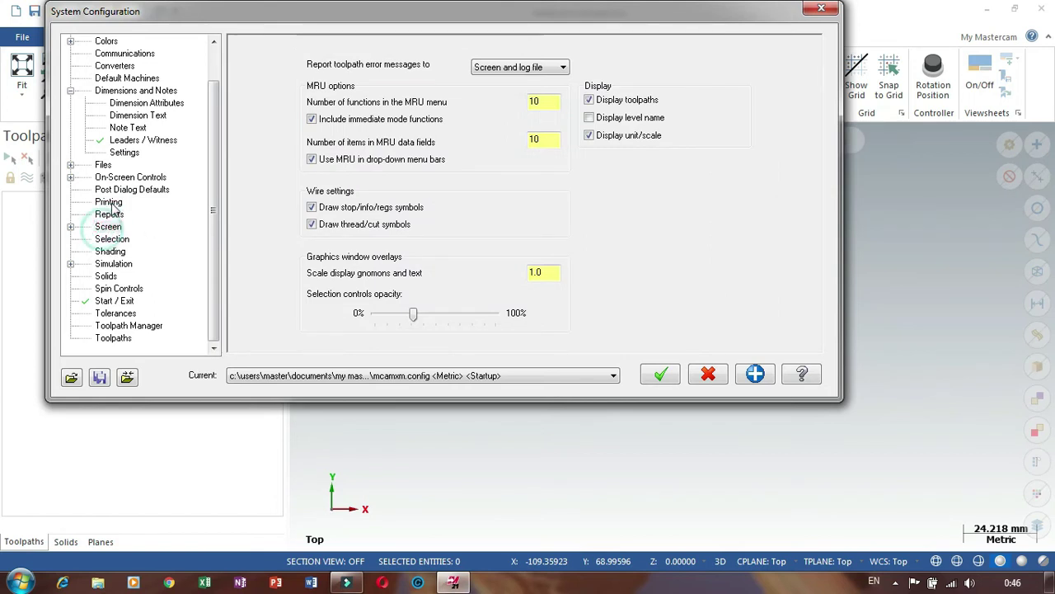
Step: Examine the Colors configuration and the color assigned to the WCS origin
left_click(106, 42)
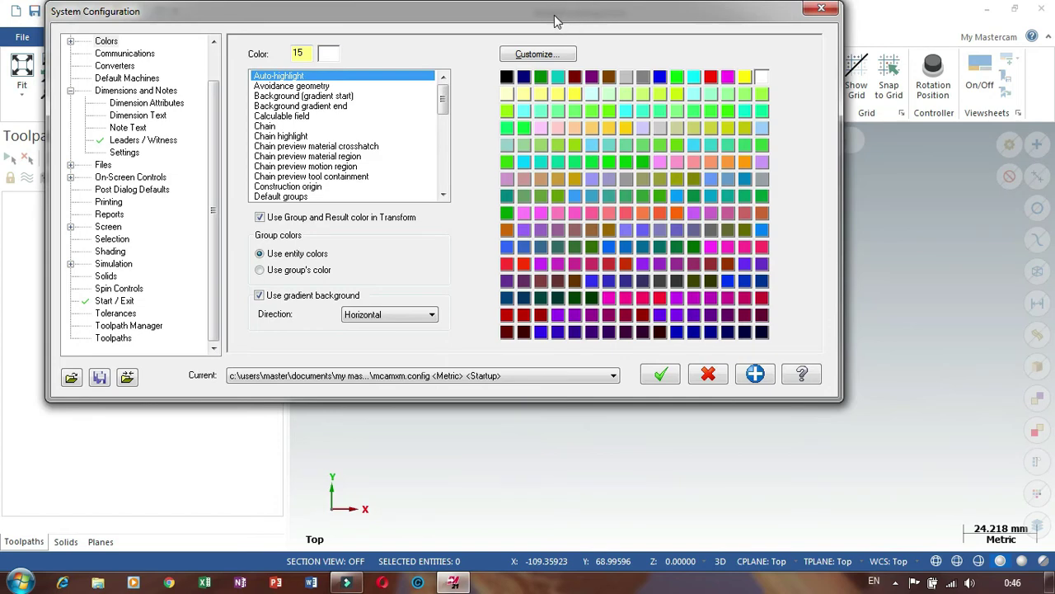
left_click_drag(558, 18, 628, 199)
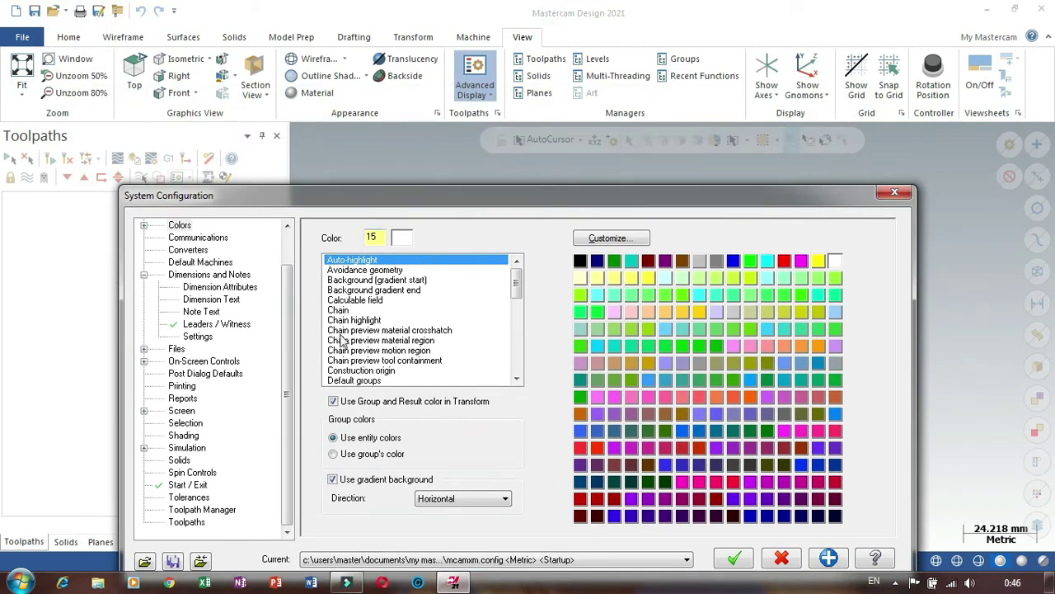
left_click_drag(518, 286, 530, 380)
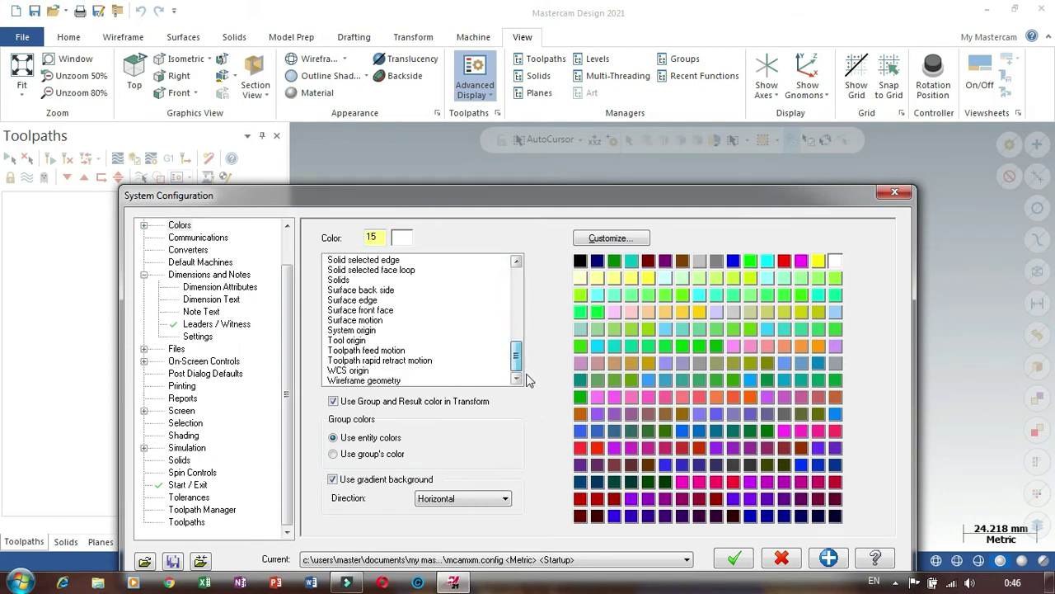
left_click(358, 371)
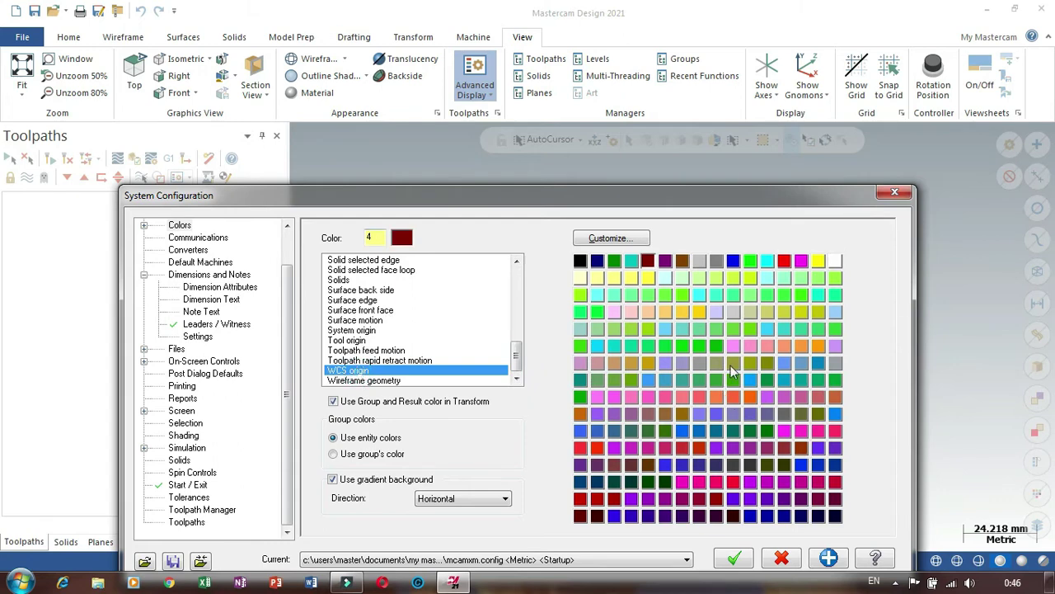
Step: Inspect the colors assigned to Grid, Edge motion, Draft phantom and the start and end of the background gradient
left_click_drag(519, 351, 519, 315)
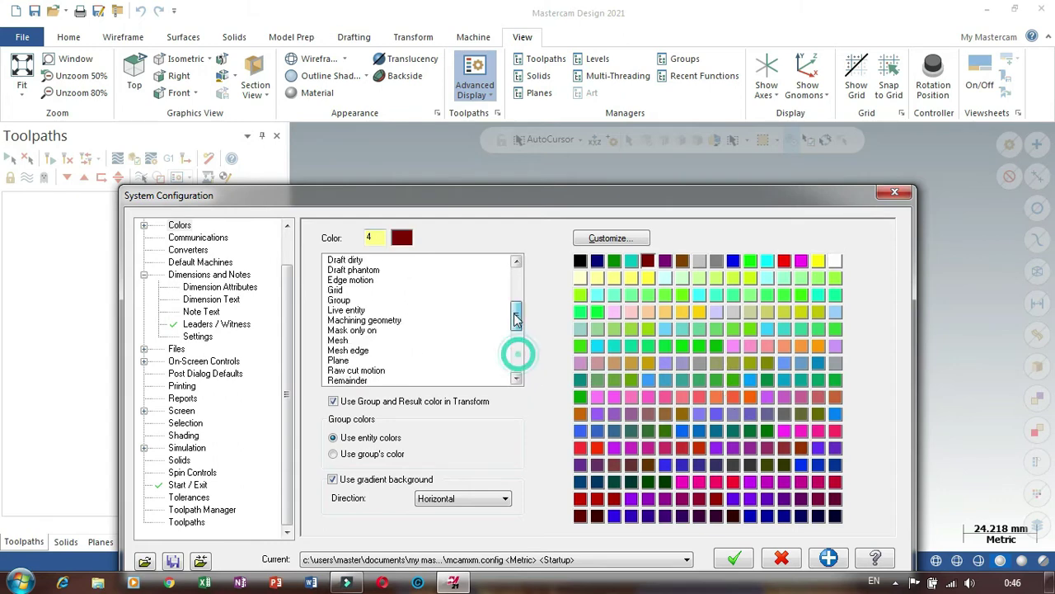
left_click(336, 290)
left_click(347, 280)
left_click(346, 270)
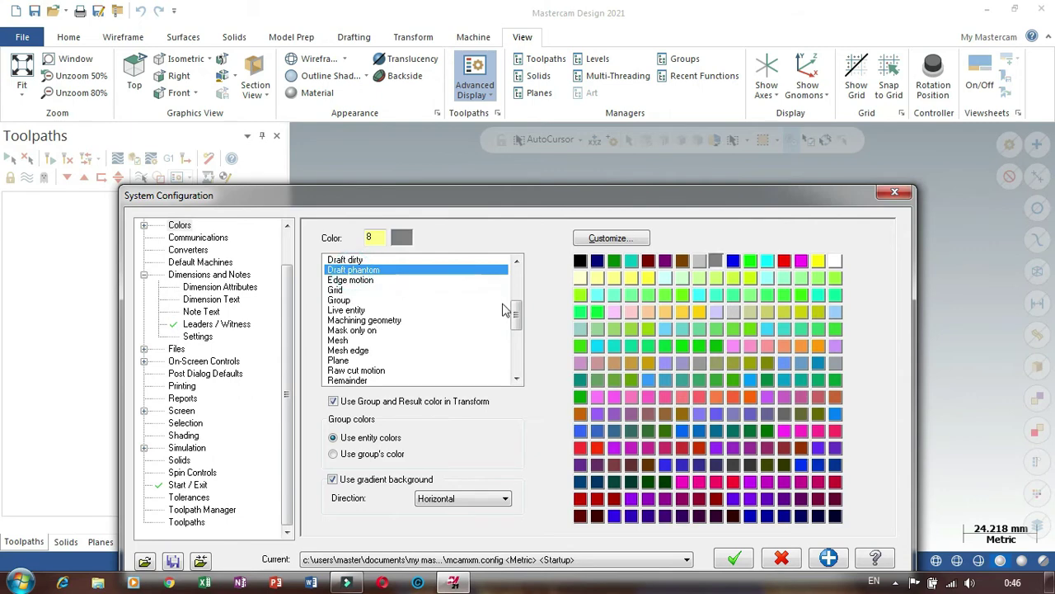
left_click_drag(517, 315, 518, 281)
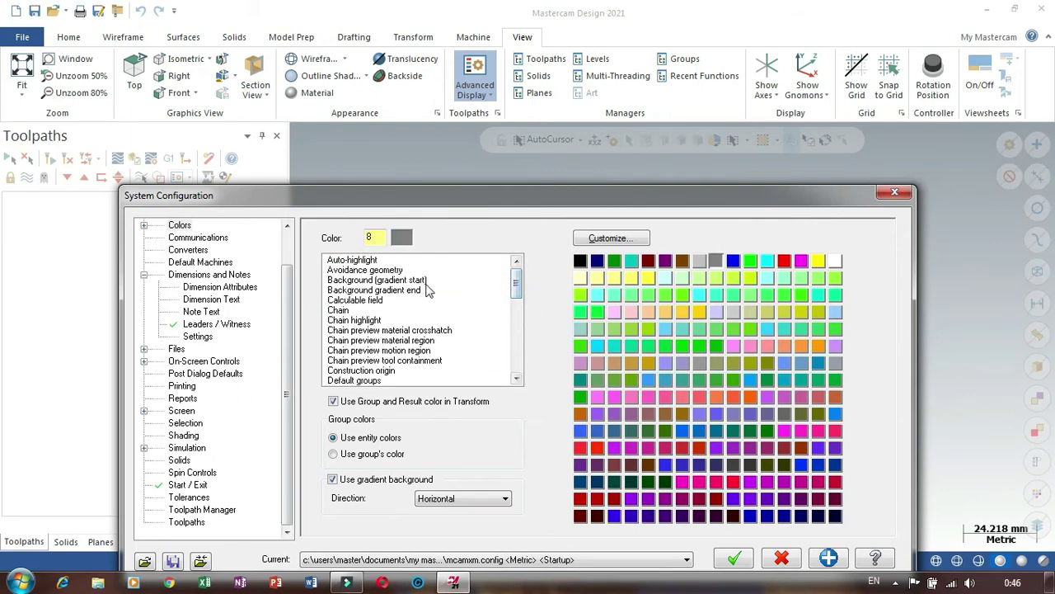
left_click(388, 281)
left_click(386, 293)
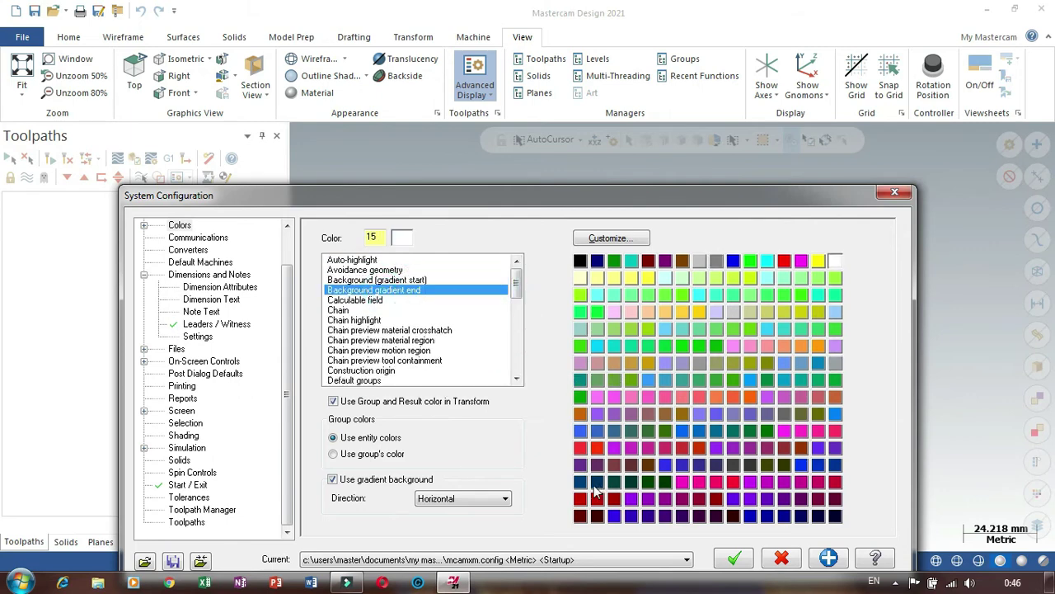
left_click_drag(480, 198, 466, 50)
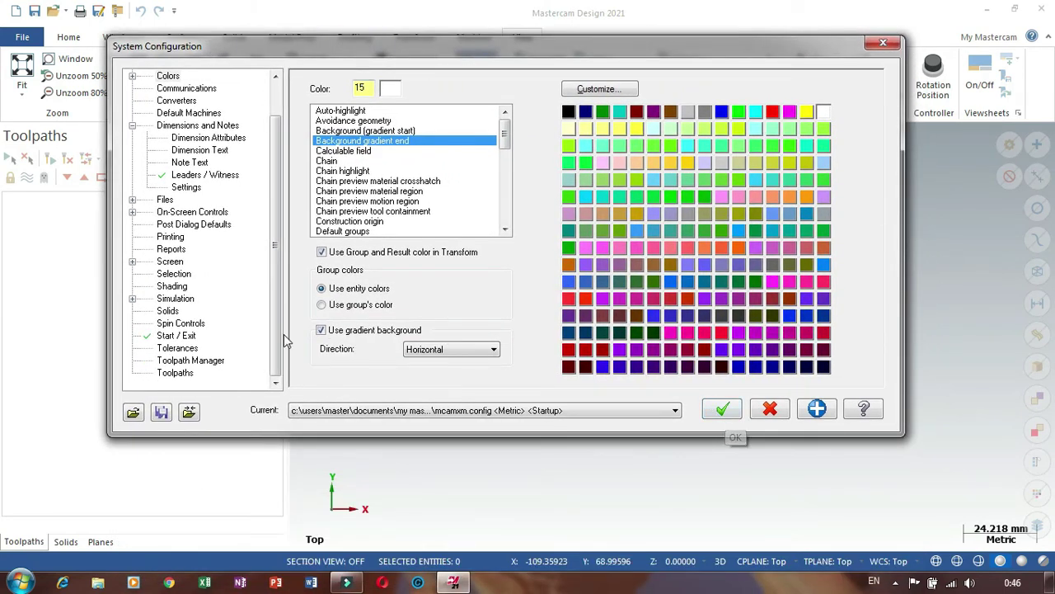
Step: Review the Toolpaths settings again, along with the Dimensions and Notes attributes
scroll(276, 314, "up", 1)
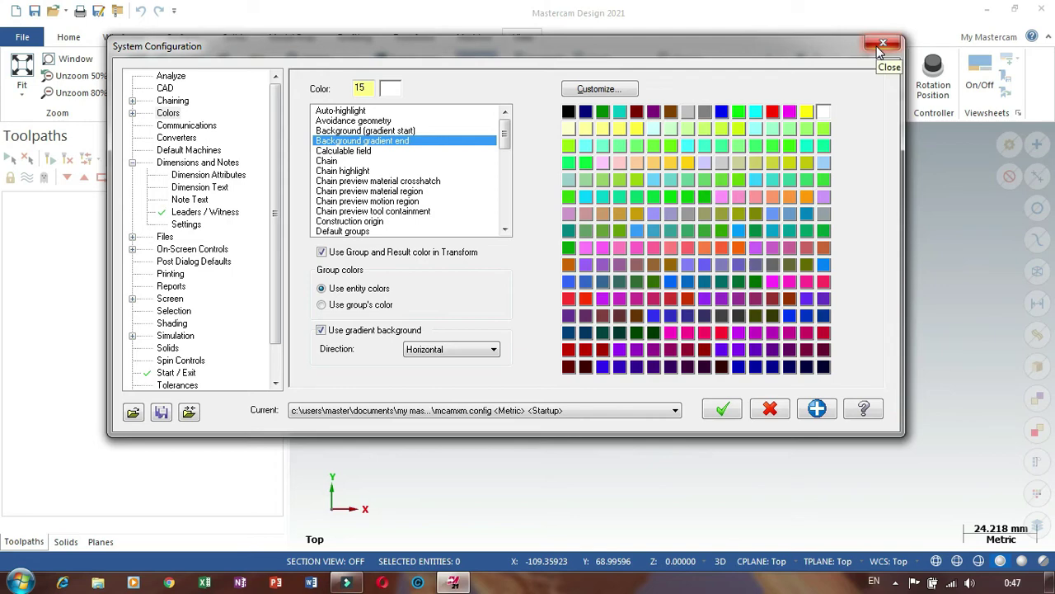
scroll(271, 223, "down", 1)
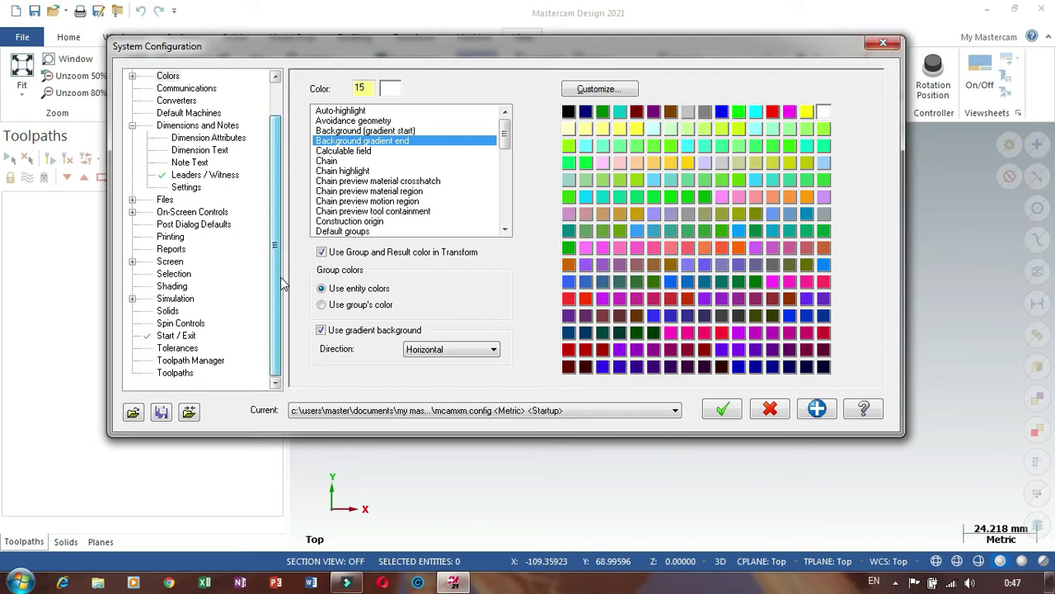
left_click(169, 373)
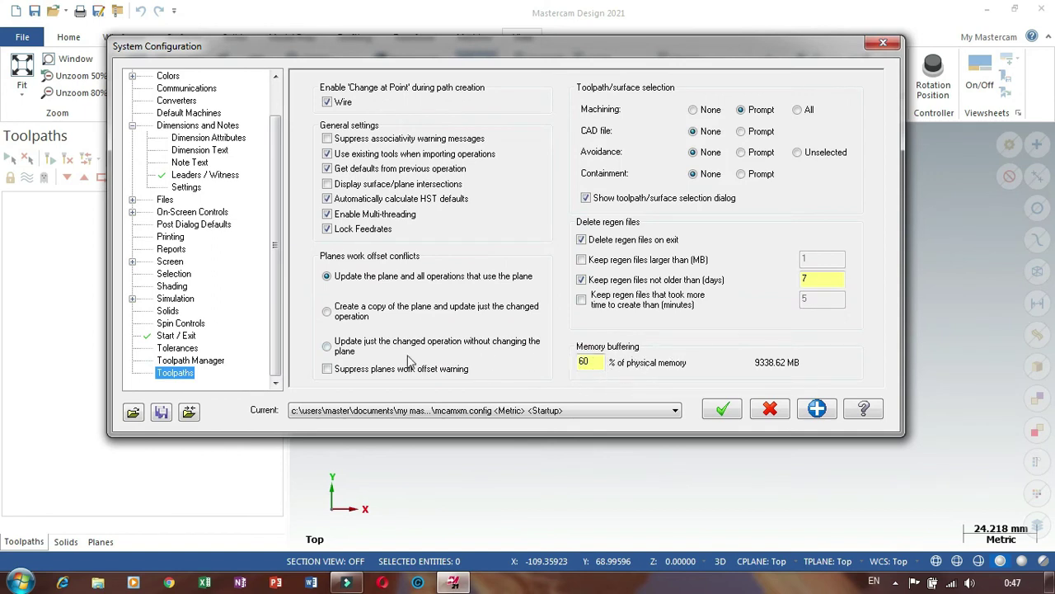
left_click_drag(278, 312, 282, 273)
left_click(198, 161)
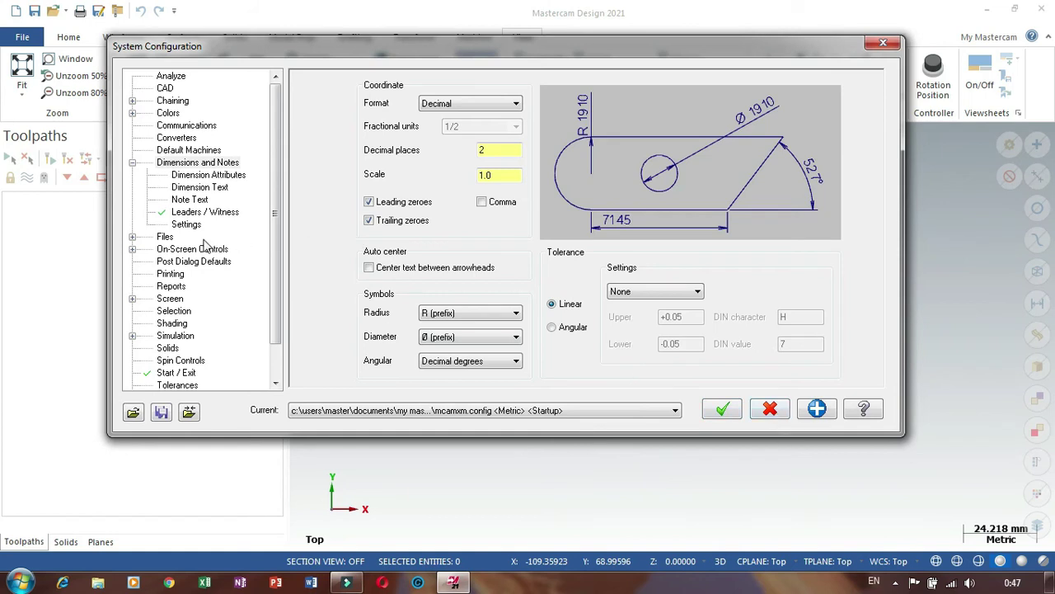
Step: Review the startup configuration choices under Start / Exit, keep the metric file, and cancel the System Configuration dialog
left_click_drag(280, 300, 283, 335)
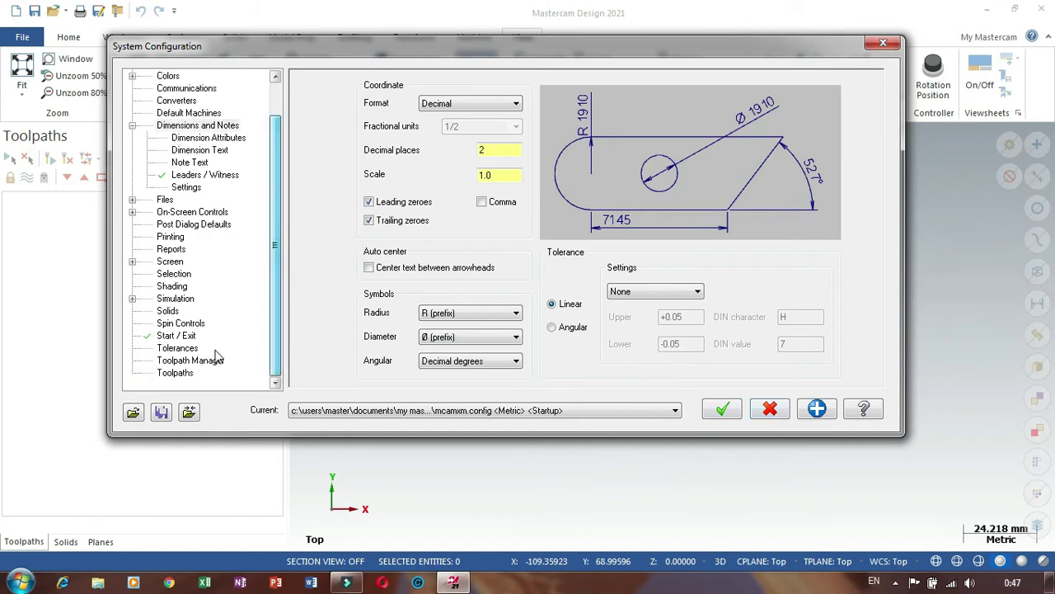
left_click(183, 336)
left_click(375, 129)
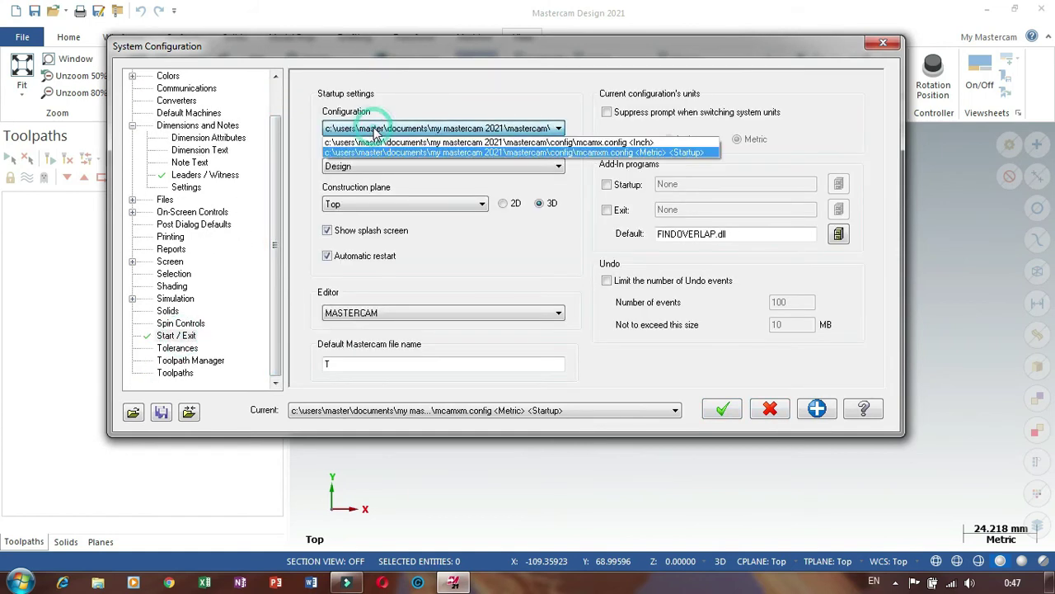
left_click(445, 153)
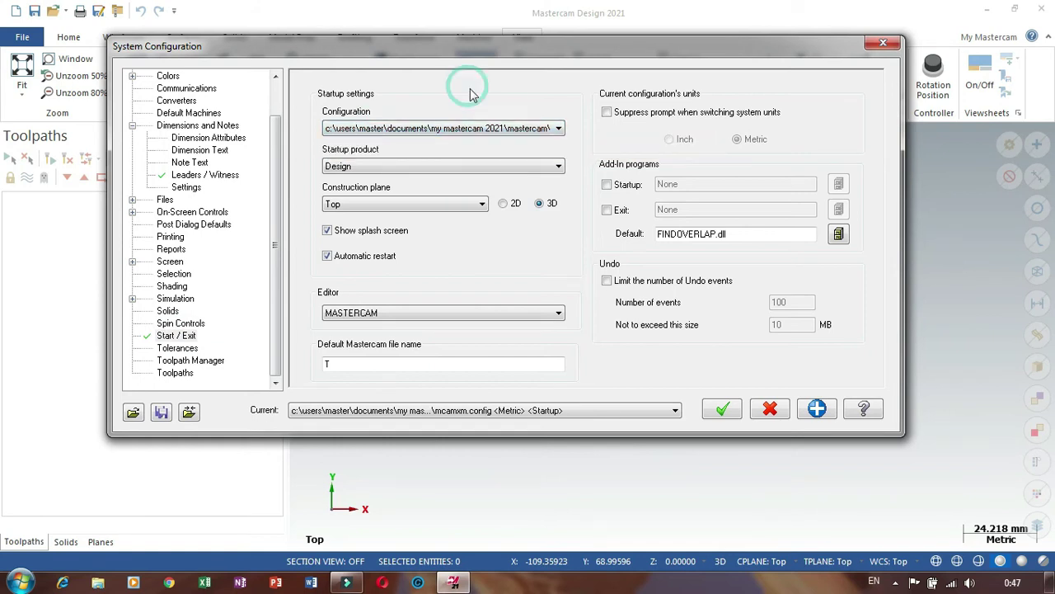
left_click(436, 128)
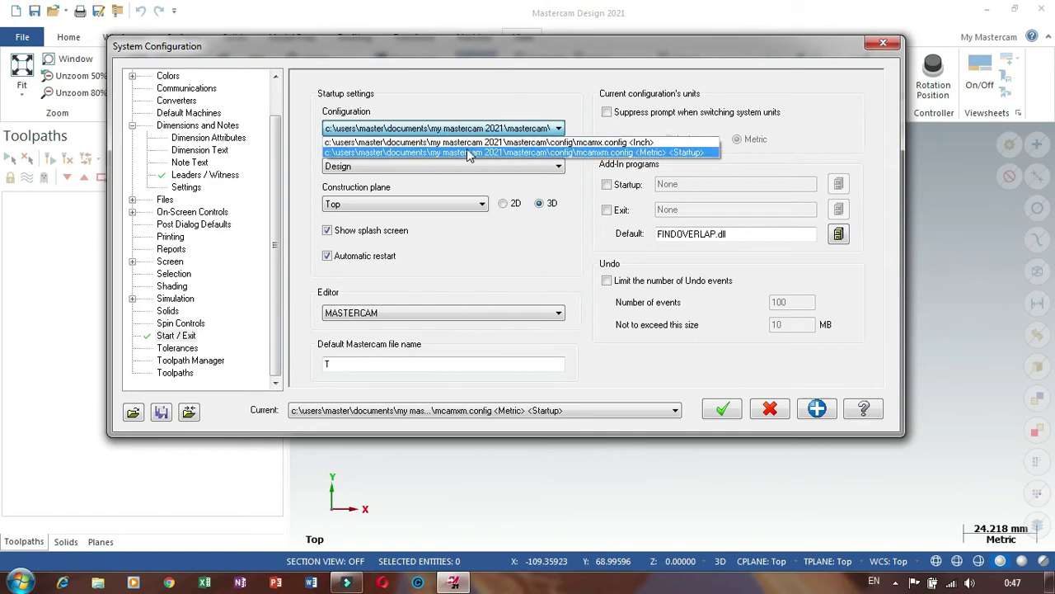
left_click(500, 107)
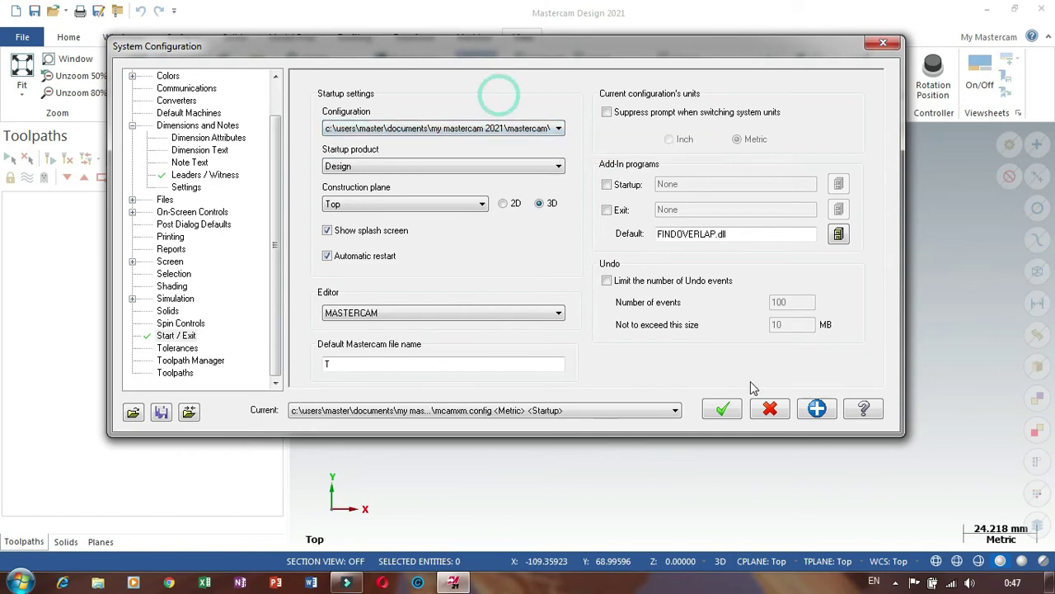
left_click(768, 409)
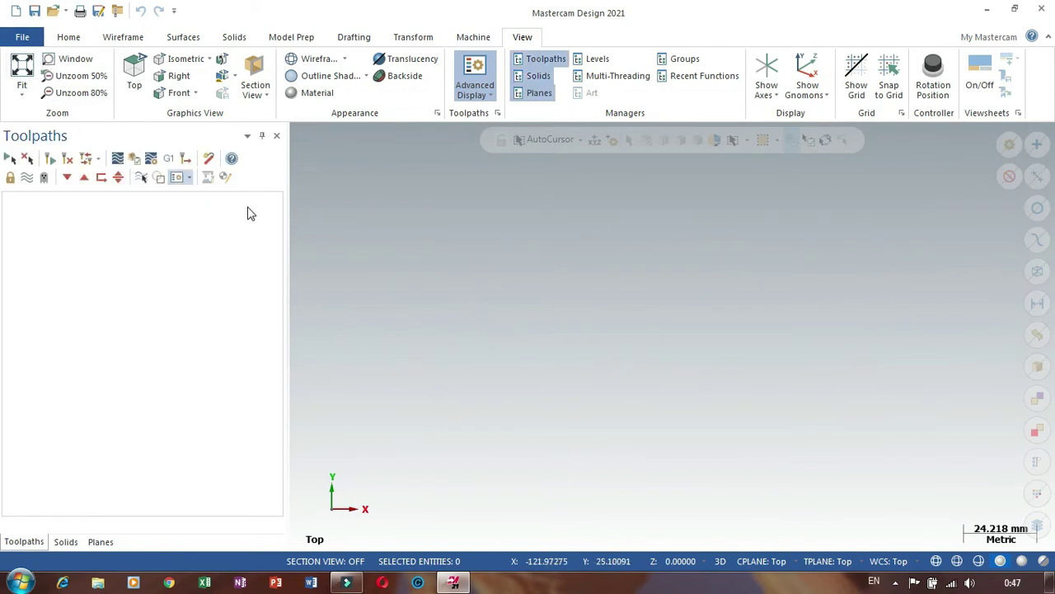
Step: Examine the file information and project management options and the Home commands, including the Analyze tools
left_click(69, 40)
left_click(22, 37)
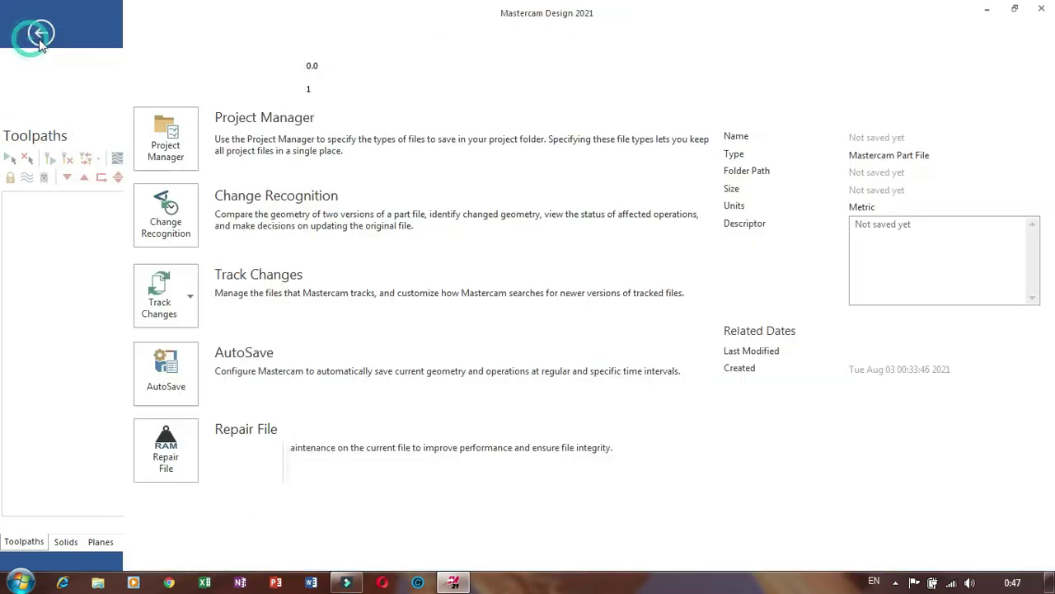
left_click(42, 34)
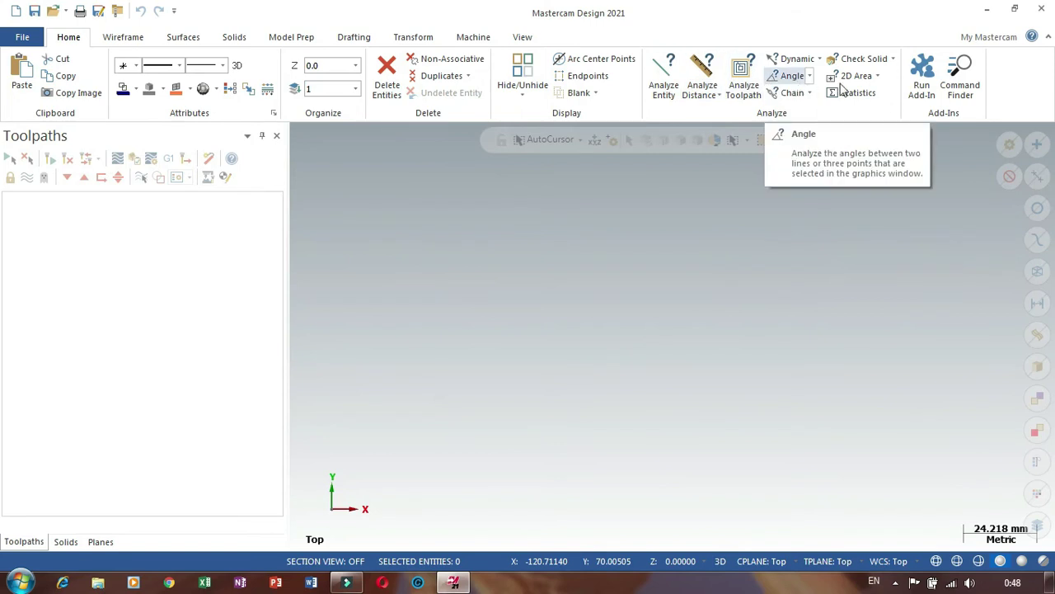
Step: Examine the Wireframe, Surfaces and Solids creation commands, including Line Closest, Flat Boundary, Extrude and Sweep
left_click(126, 38)
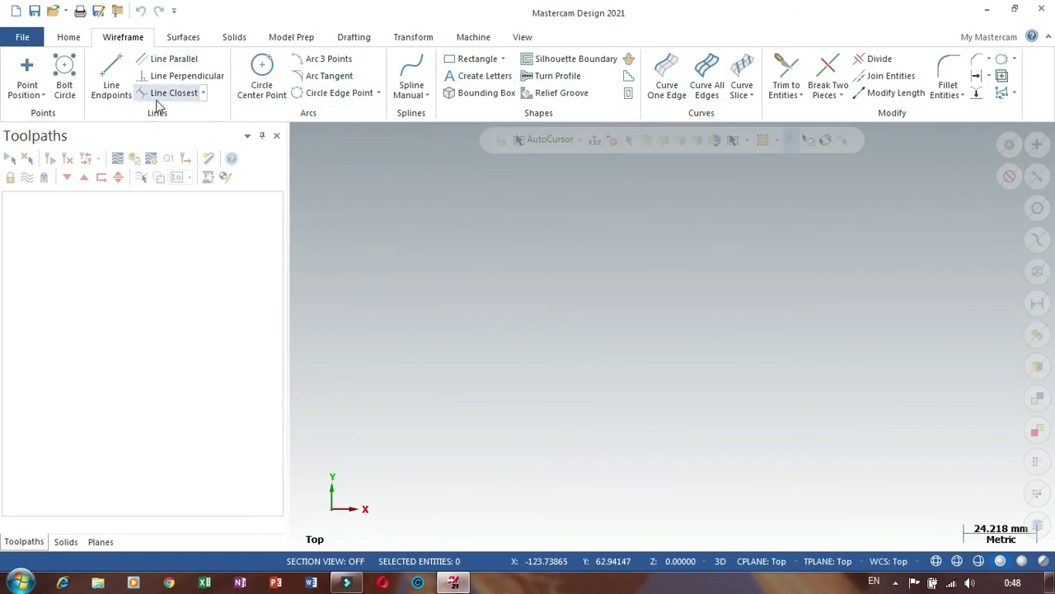
left_click(182, 37)
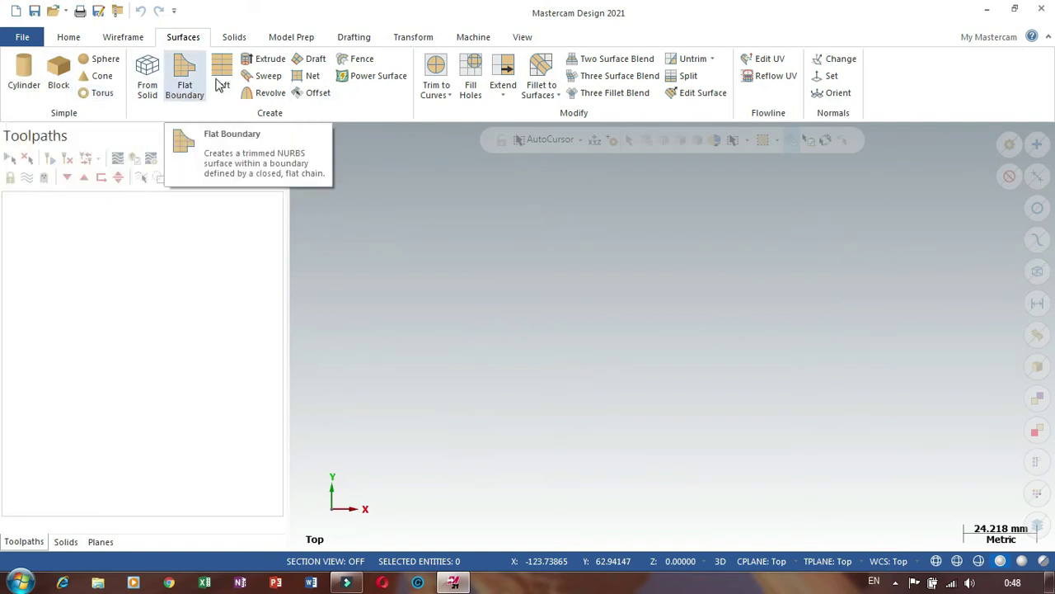
left_click(241, 37)
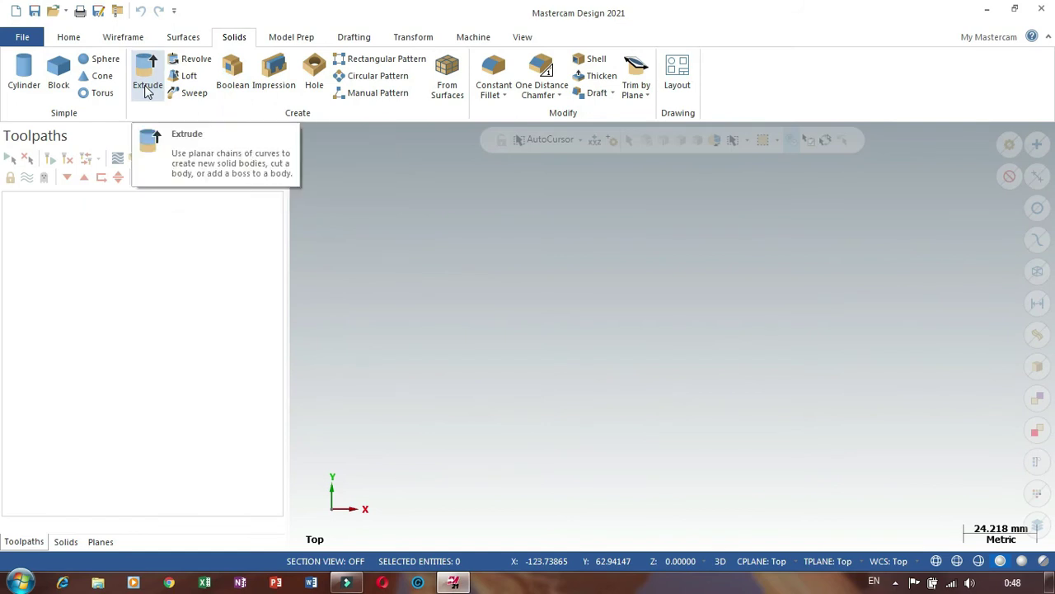
left_click(195, 94)
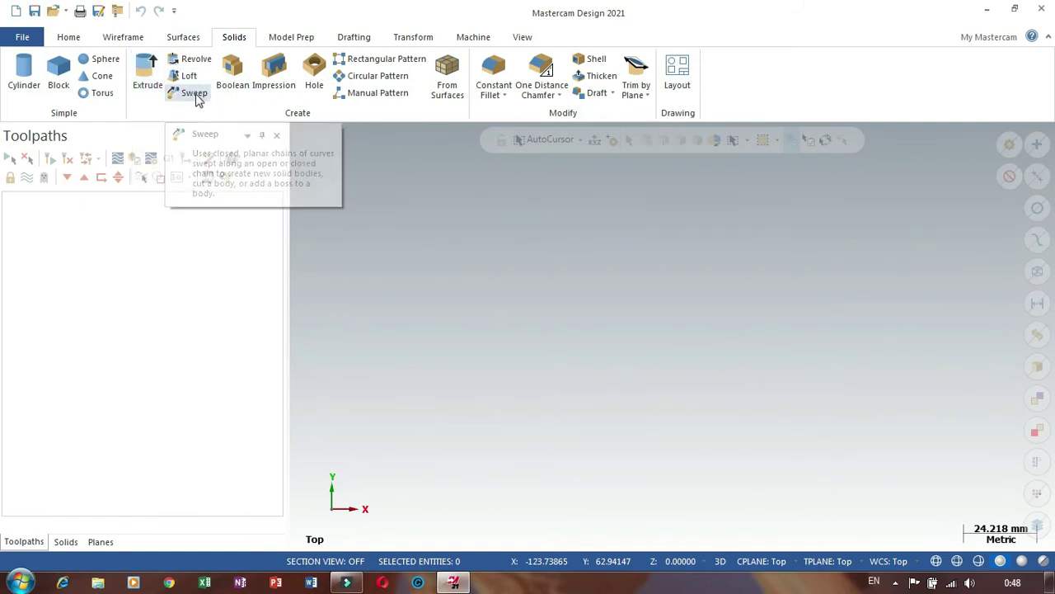
left_click(236, 38)
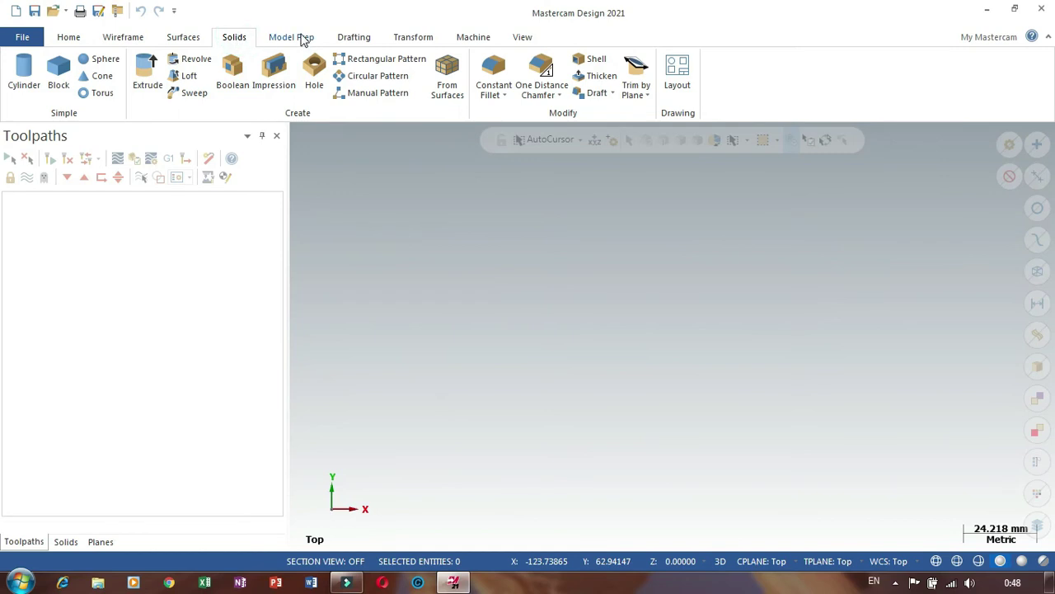
Step: Examine the Model Prep, Drafting, Transform and Machine commands, including Remove Fillets, Parallel dimension and Translate
left_click(305, 39)
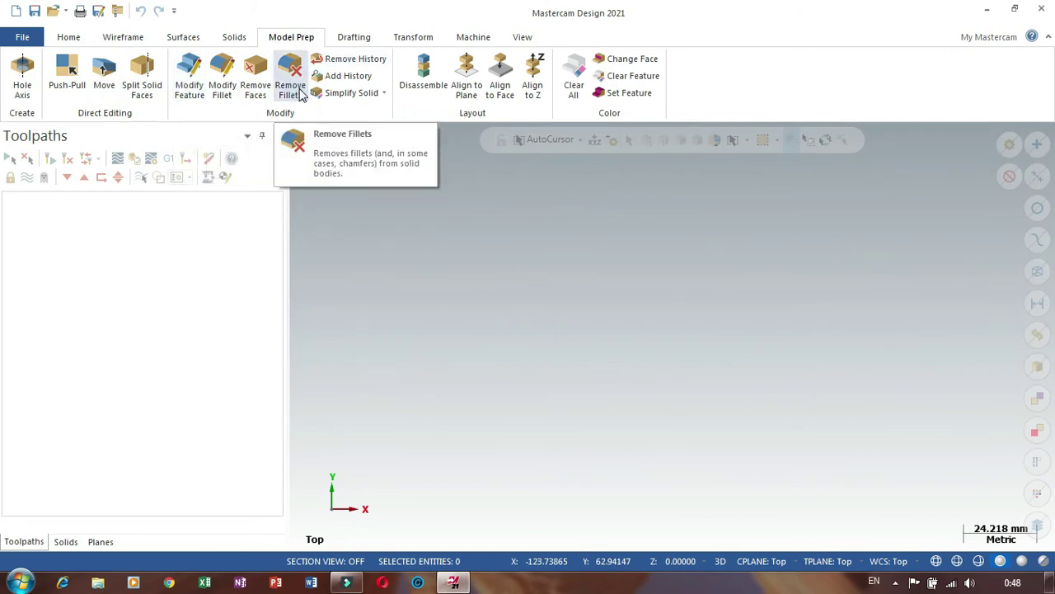
left_click(353, 37)
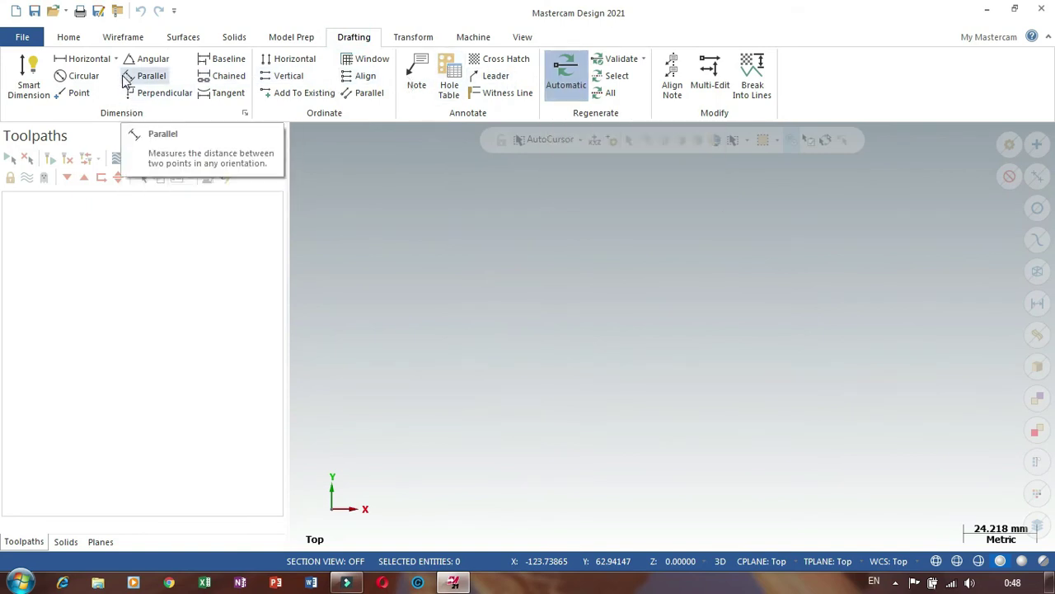
left_click(405, 39)
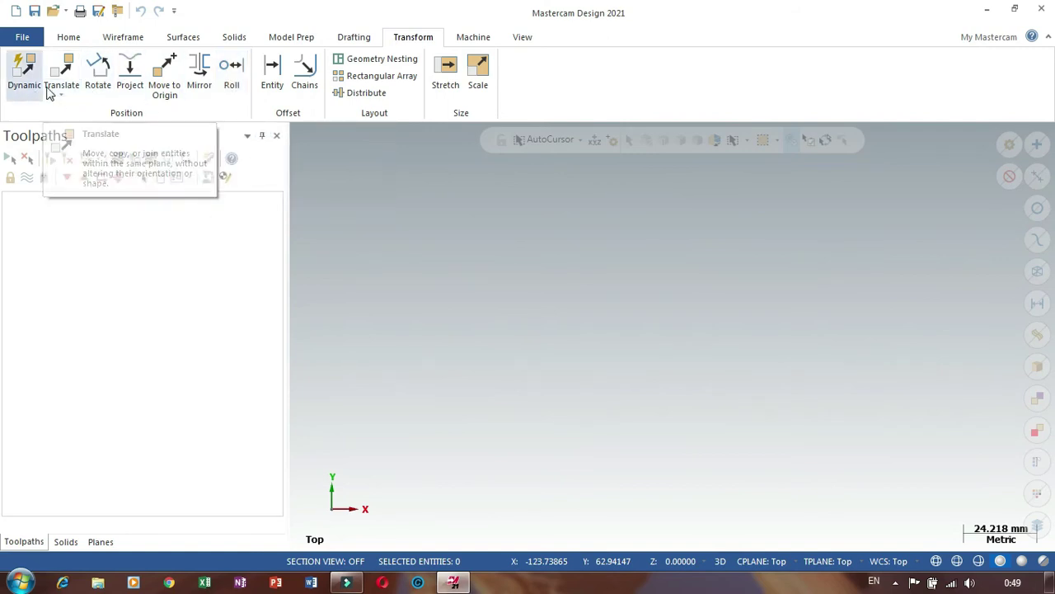
left_click(472, 39)
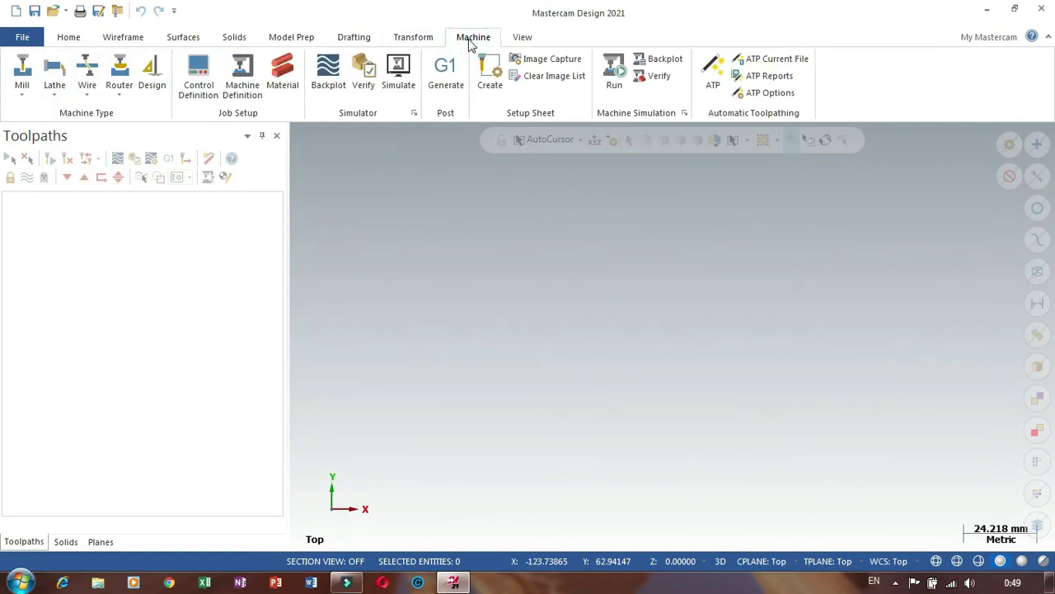
Step: Examine the Mill, Lathe, Wire and Router machine type choices and bring up the View commands
left_click(23, 88)
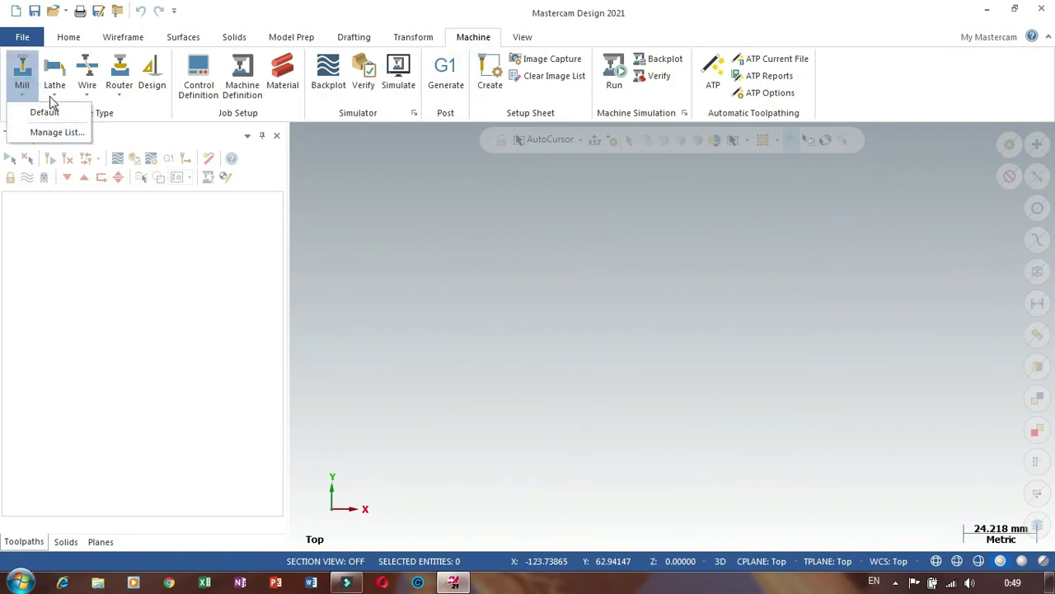
mouse_move(51, 98)
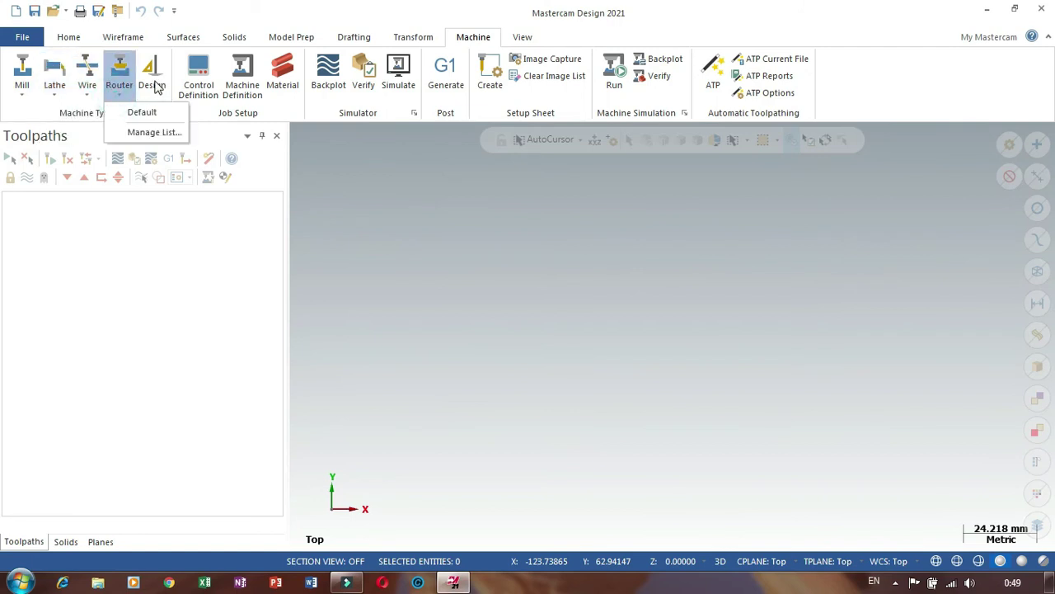
left_click(536, 37)
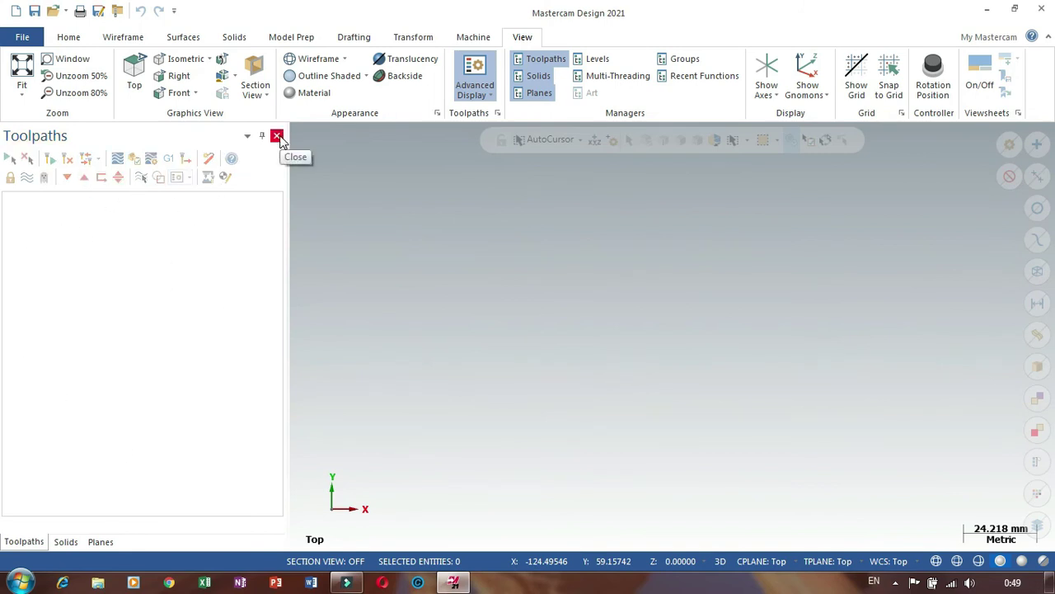
Step: Hide the Toolpaths, Solids and Planes managers
left_click(546, 59)
left_click(538, 76)
left_click(539, 92)
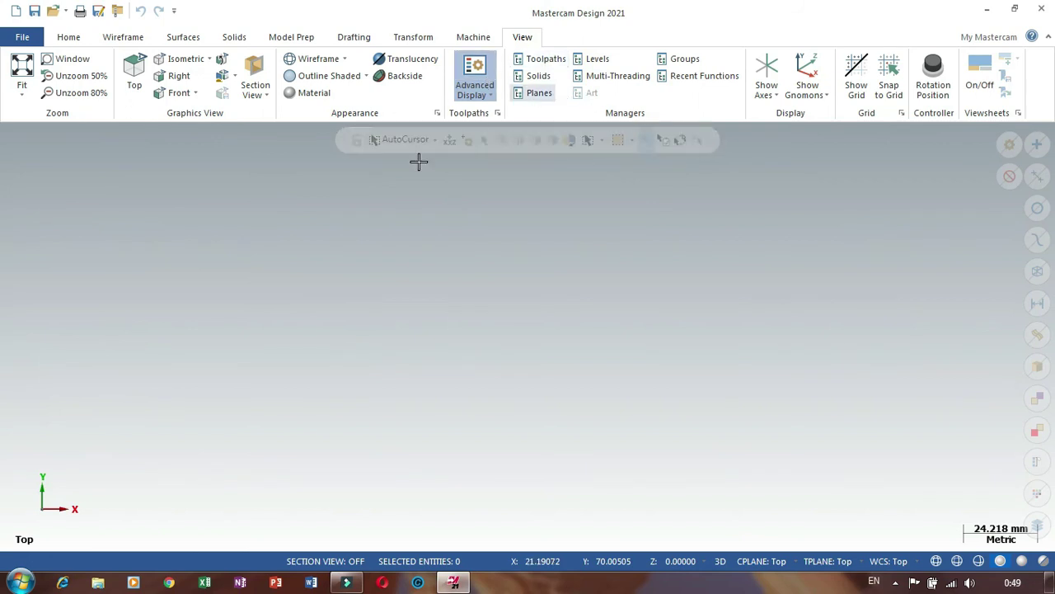
Step: Display the Toolpaths and Solids managers and switch between them, ending on Solids
left_click(534, 61)
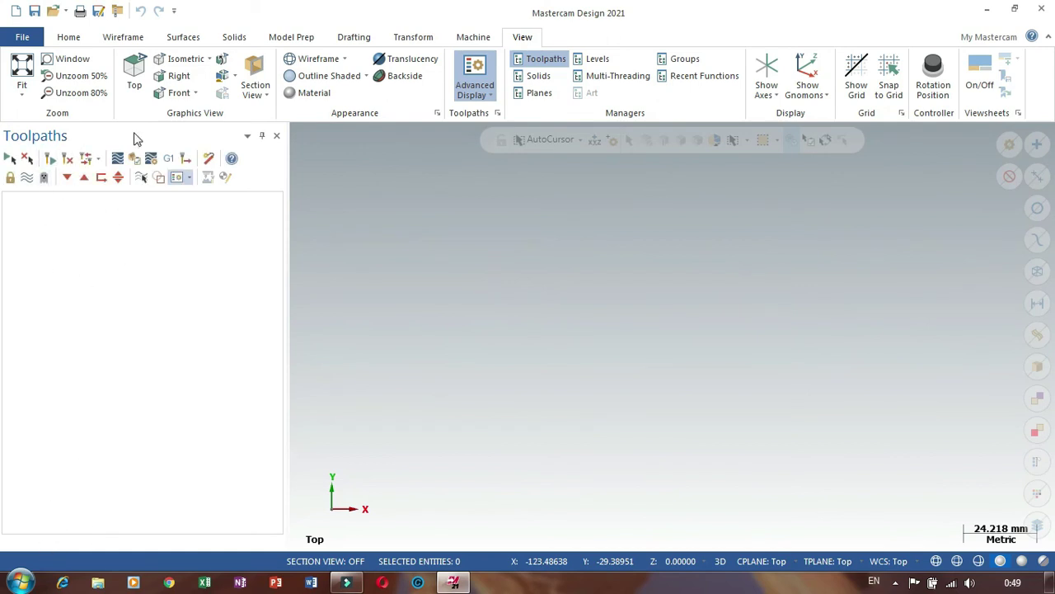
left_click(543, 79)
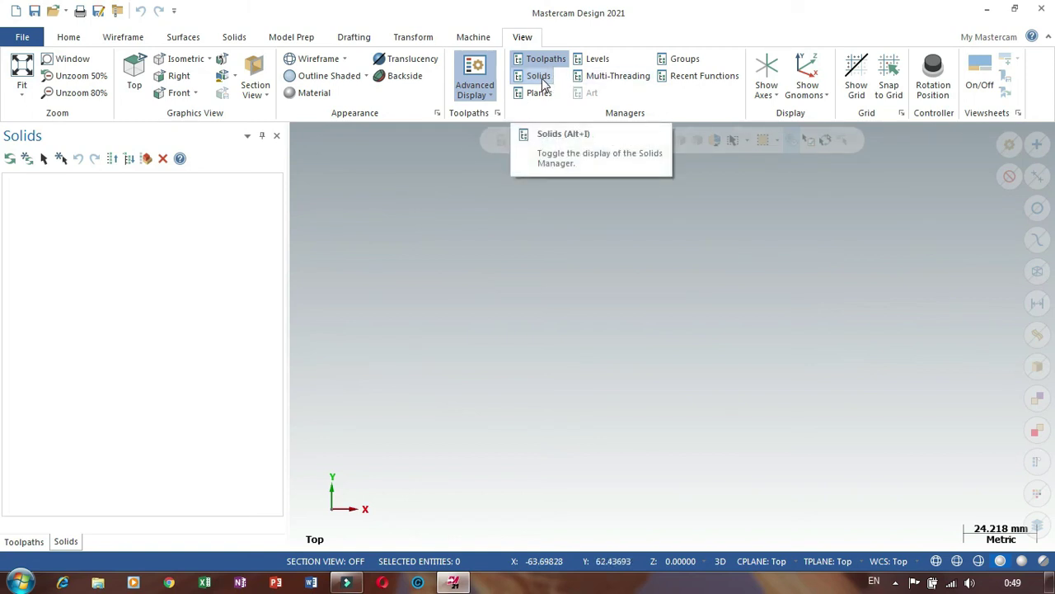
left_click(24, 542)
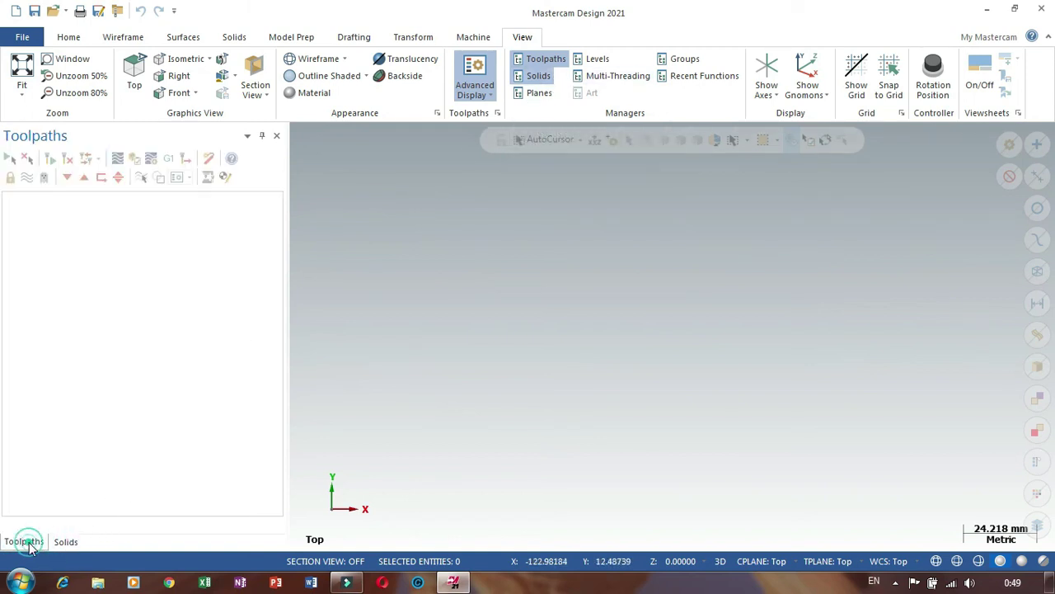
left_click(66, 541)
left_click(37, 543)
left_click(66, 542)
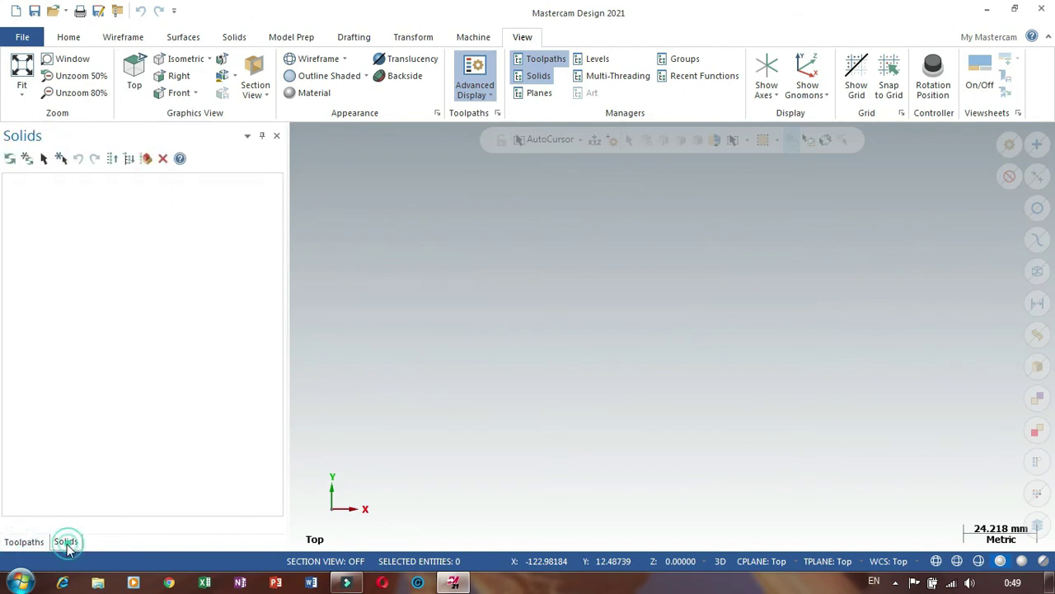
Step: Display the Planes manager, compare it with the Solids and Toolpaths managers, and add the Levels manager
left_click(540, 93)
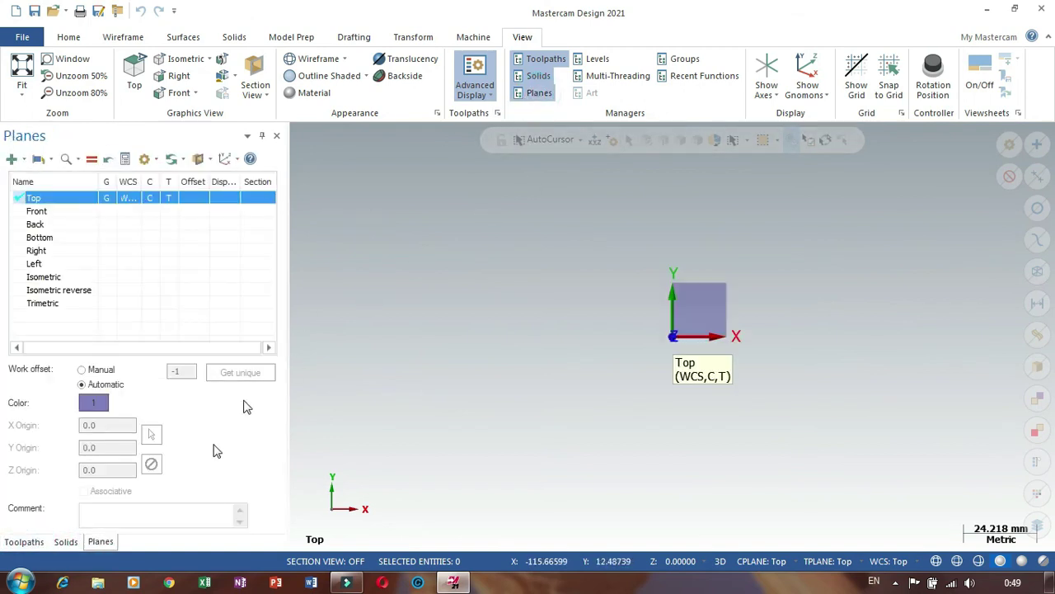
left_click(66, 541)
left_click(24, 542)
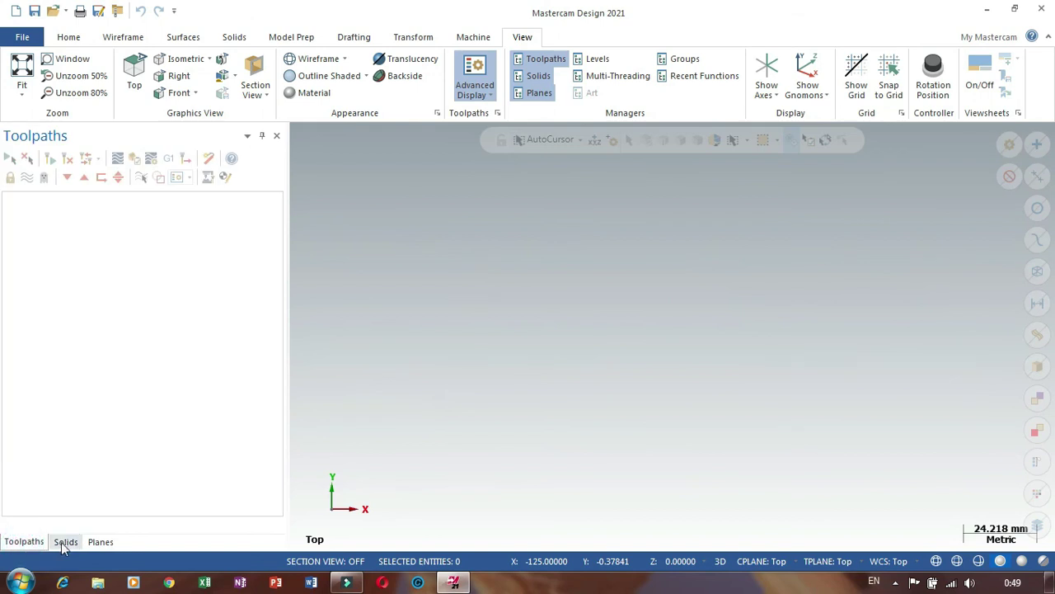
left_click(66, 542)
left_click(101, 541)
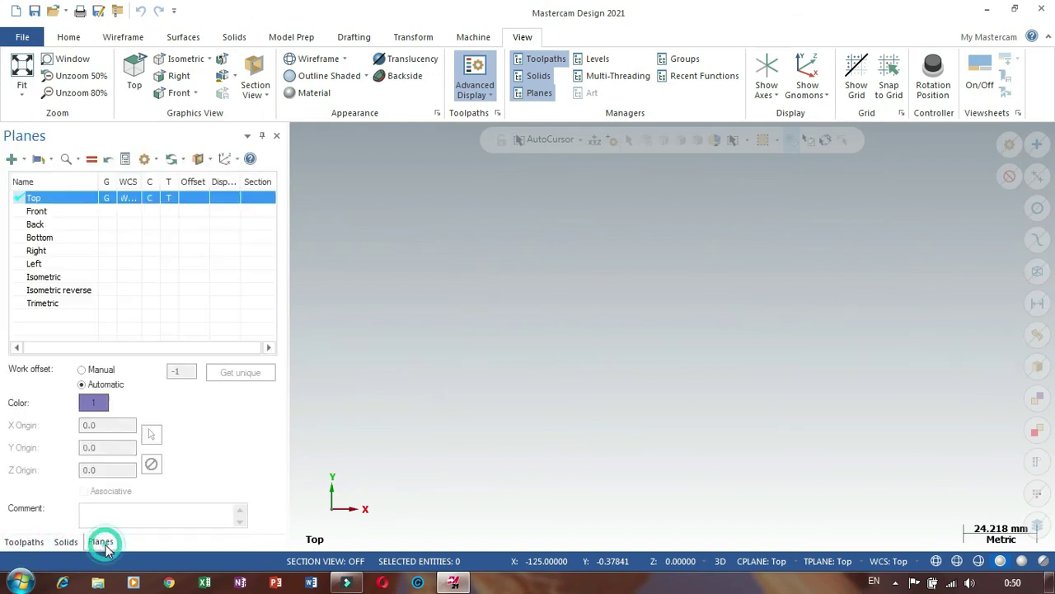
left_click(598, 59)
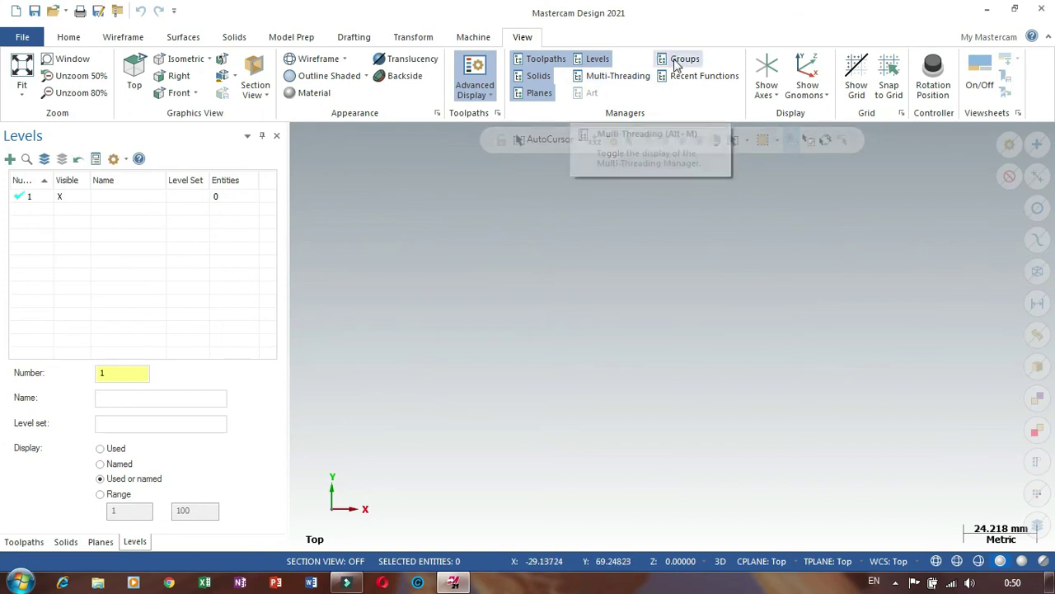
Step: Demonstrate the axes and gnomon displays separately and together, and leave both switched off
left_click(764, 73)
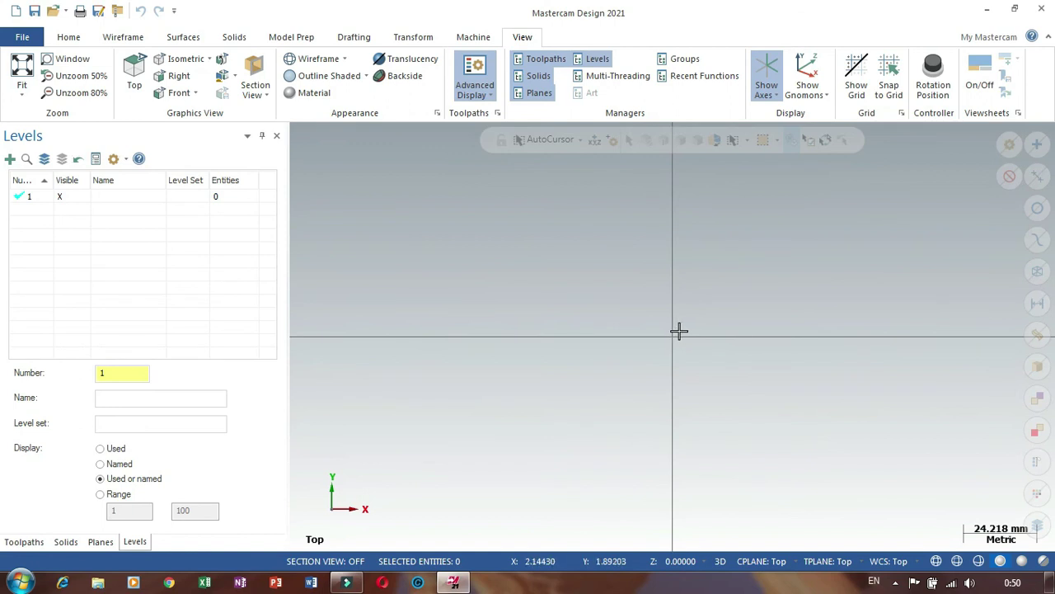
left_click(765, 72)
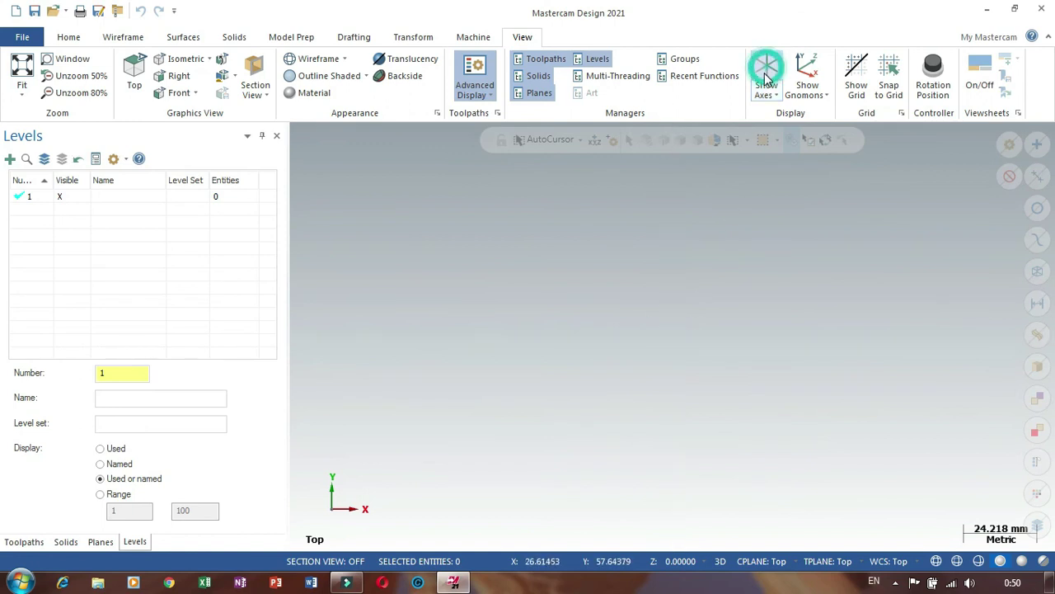
left_click(807, 72)
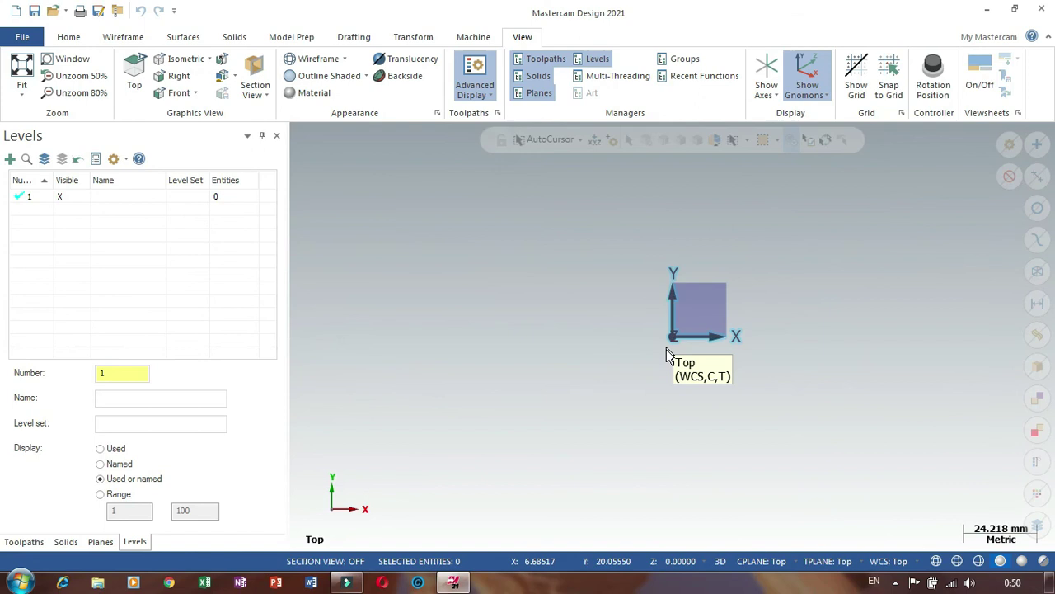
left_click(810, 68)
left_click(810, 68)
left_click(773, 72)
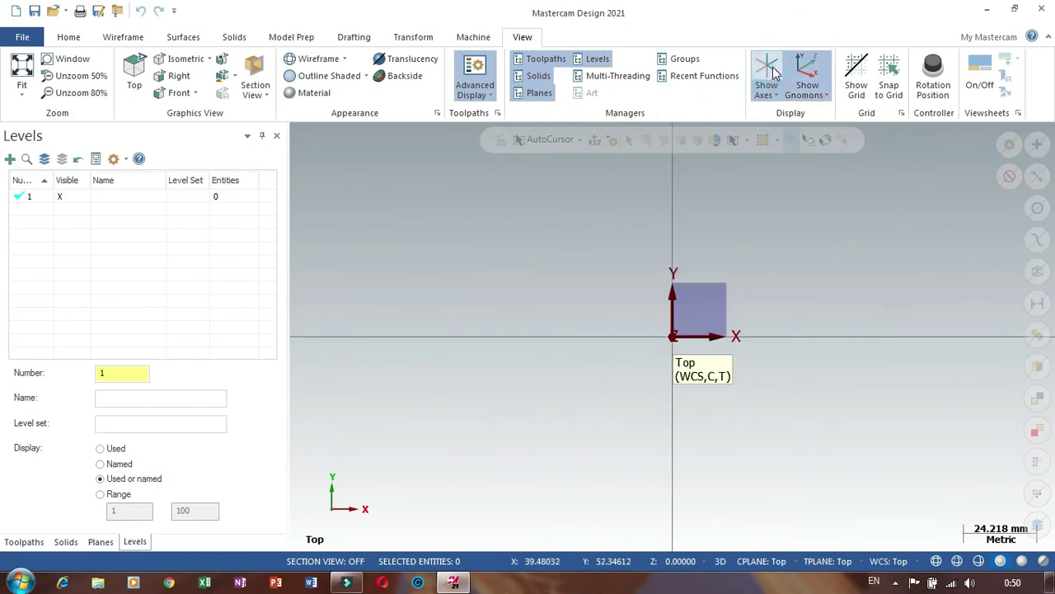
left_click(770, 73)
left_click(808, 73)
left_click(766, 73)
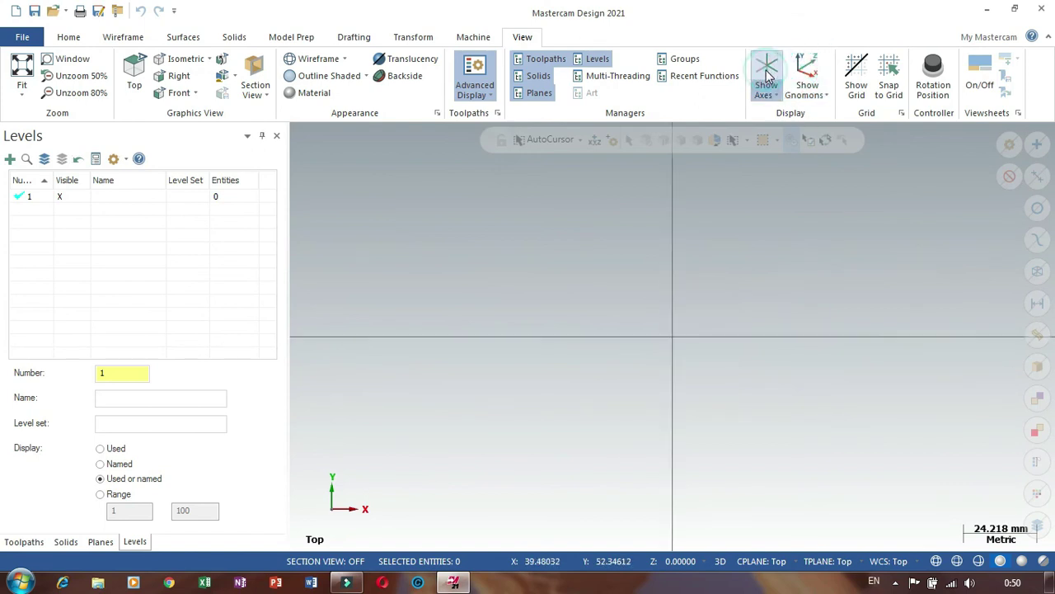
left_click(808, 73)
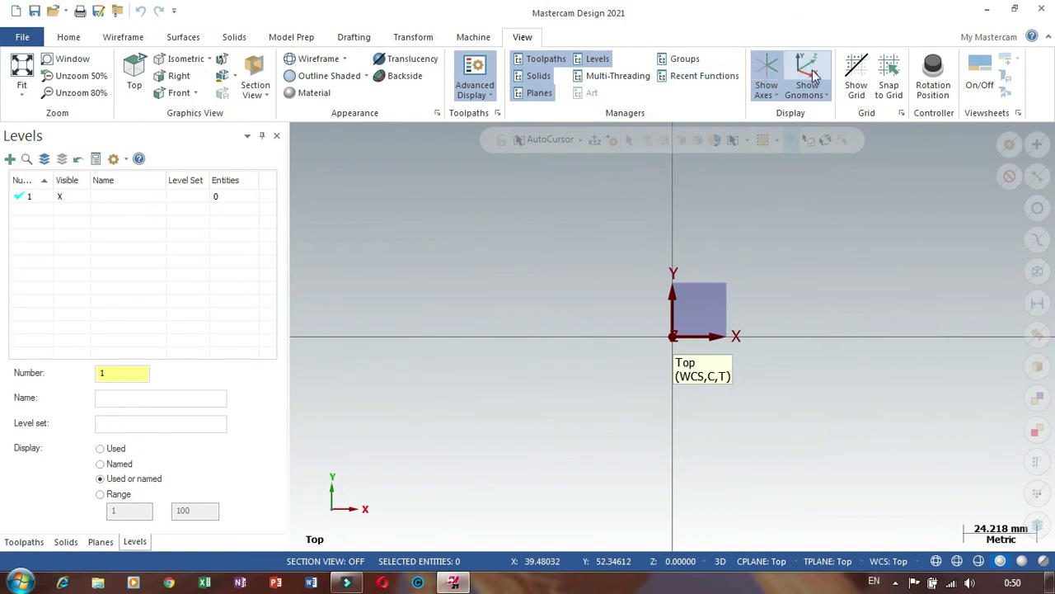
left_click(766, 73)
left_click(808, 73)
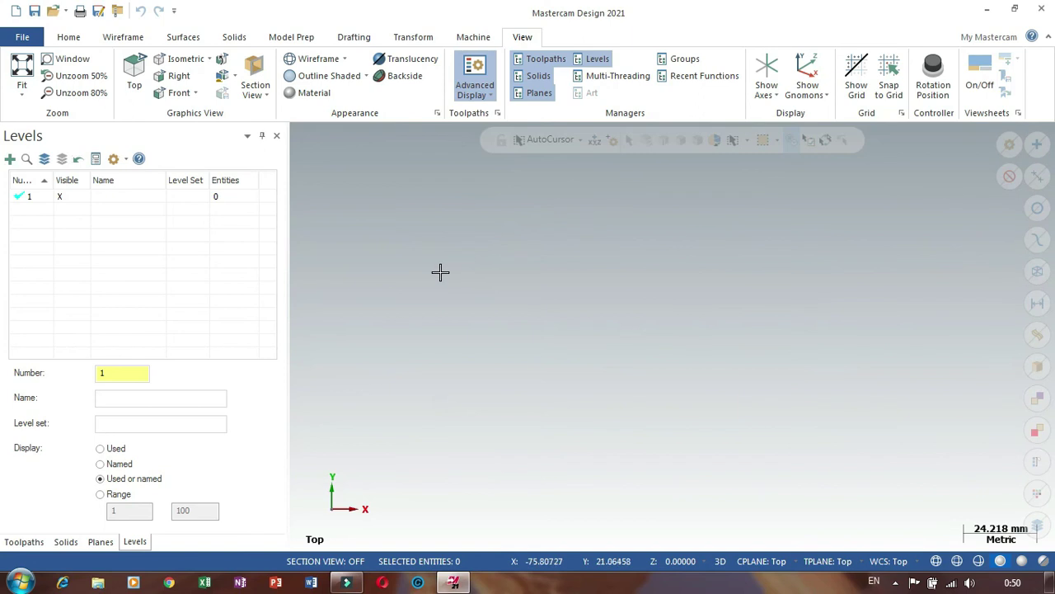
Step: Review the Wireframe commands and the file management options, and return to the drawing area
left_click(123, 37)
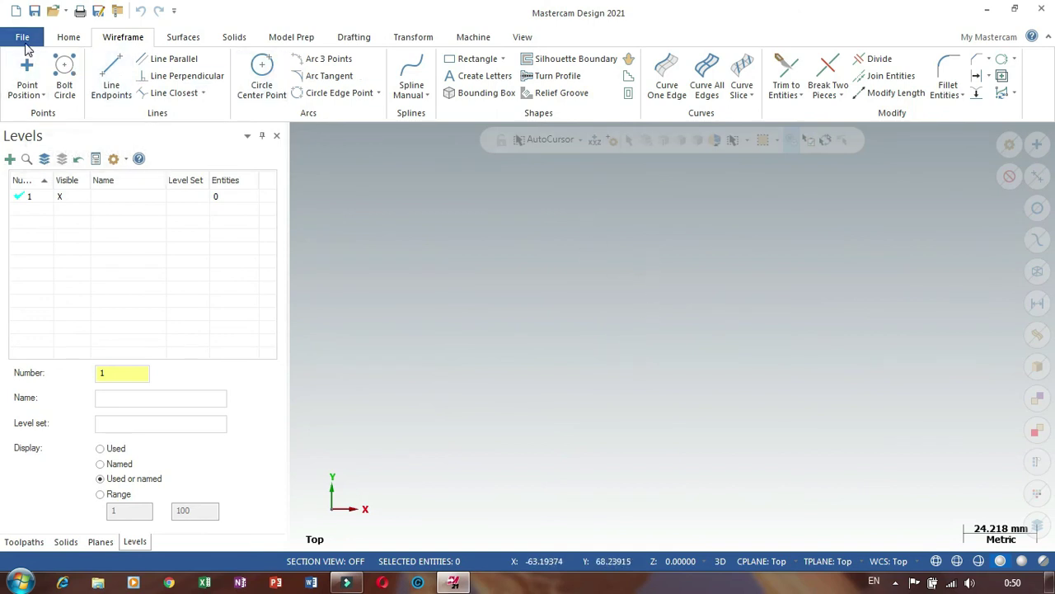
left_click(22, 39)
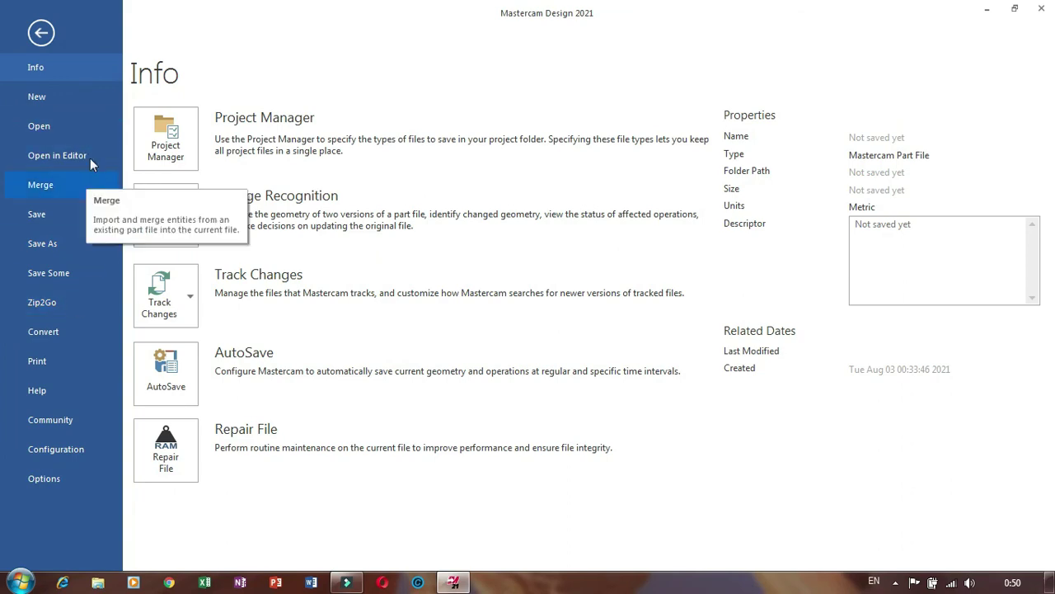
left_click(43, 34)
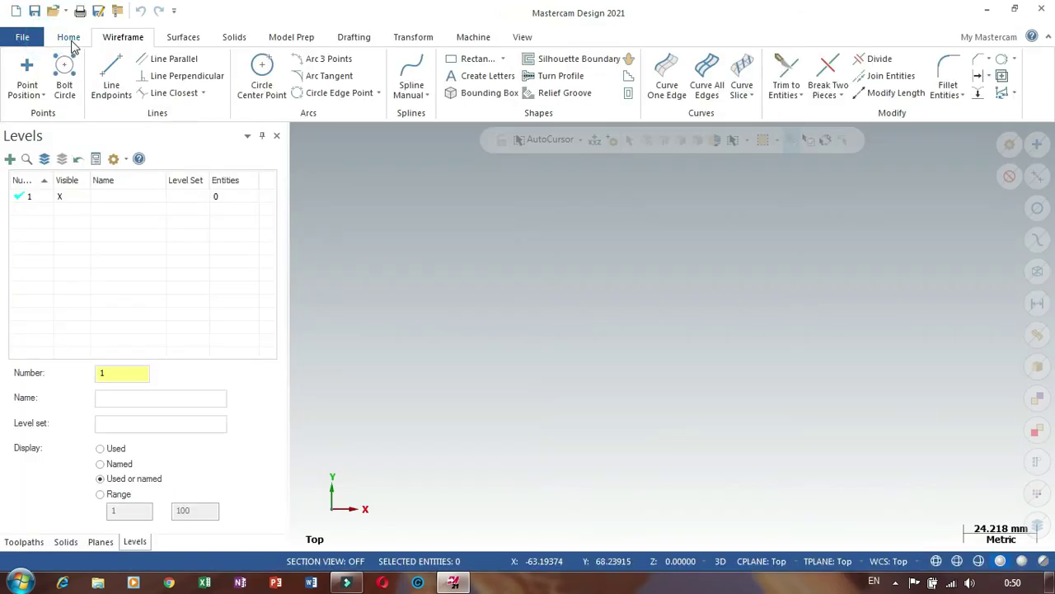
Step: Review each ribbon category in order from Home through Wireframe, Surfaces, Solids, Model Prep, Drafting, Transform and Machine to View
left_click(71, 41)
left_click(122, 39)
left_click(184, 38)
left_click(233, 38)
left_click(304, 36)
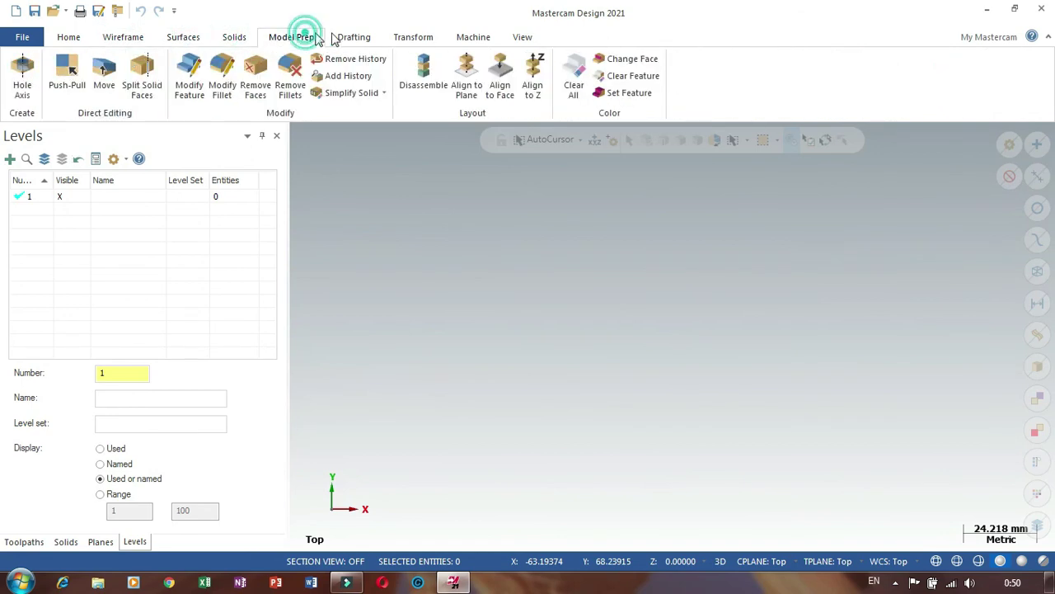
left_click(357, 37)
left_click(413, 38)
left_click(472, 38)
left_click(524, 38)
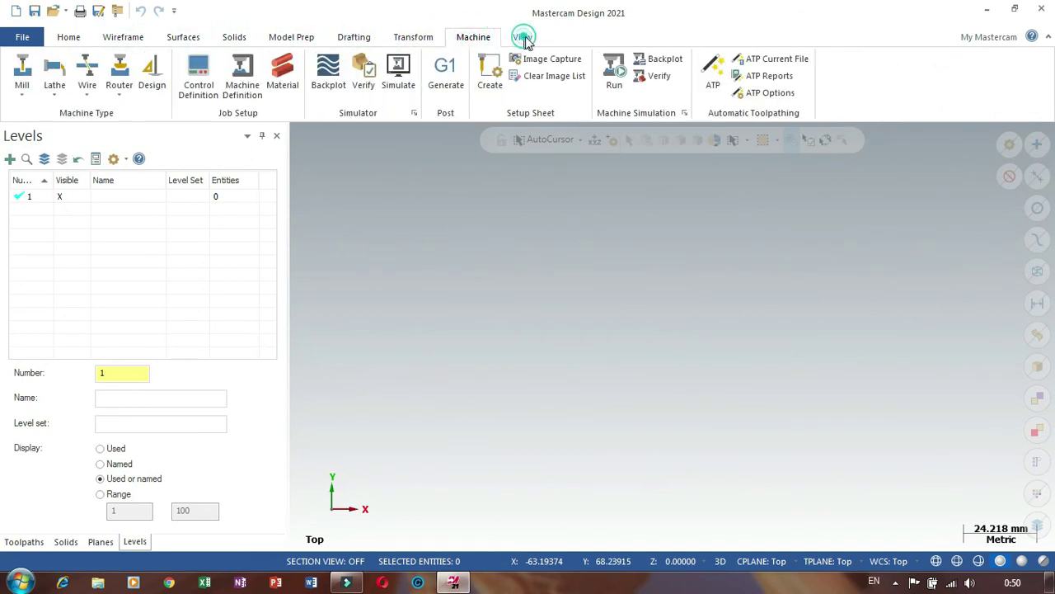